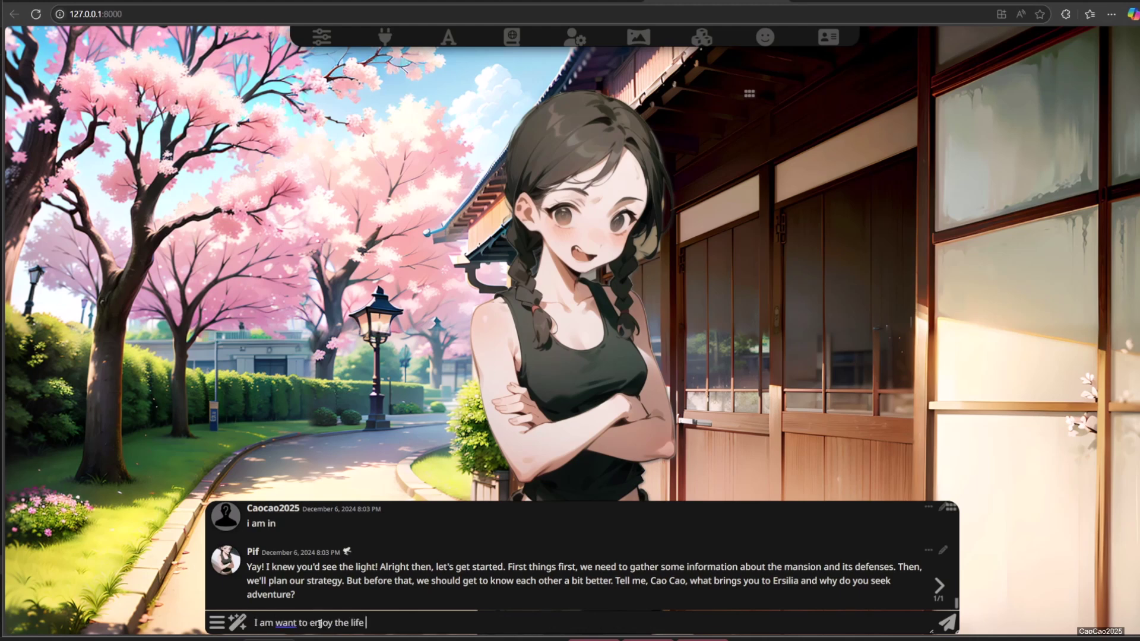
Send Pif 'i am good at everything', the front-door storming plan, and 'are you a coward?'
key(Return)
text(i am good at everything)
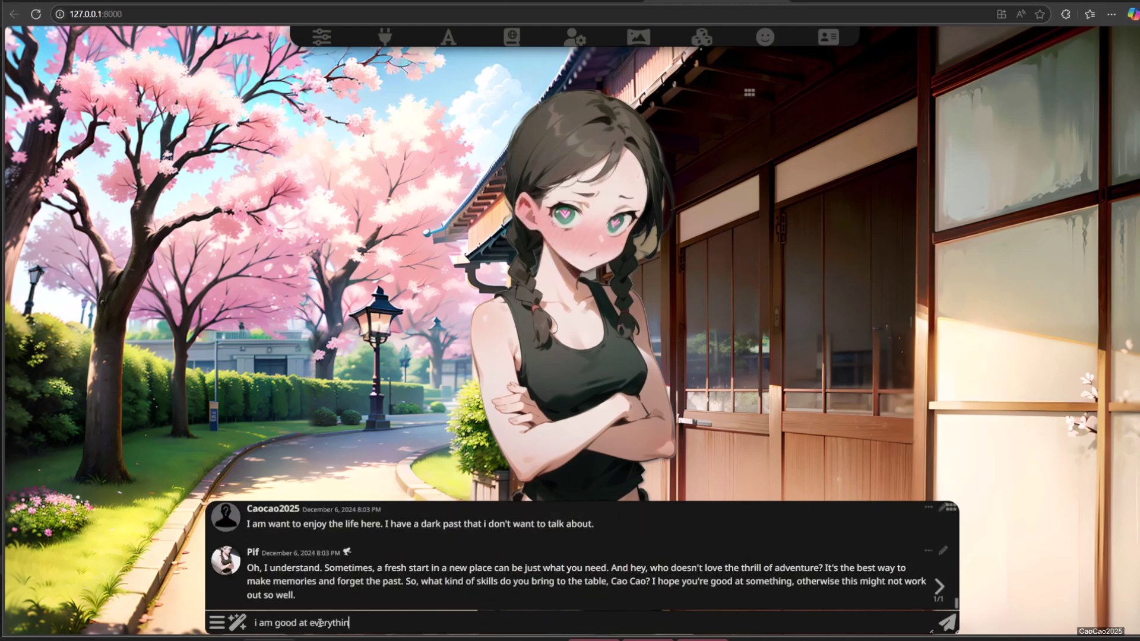
key(Return)
text(we storm the front door. No one can stop me, I am invisible.)
key(Return)
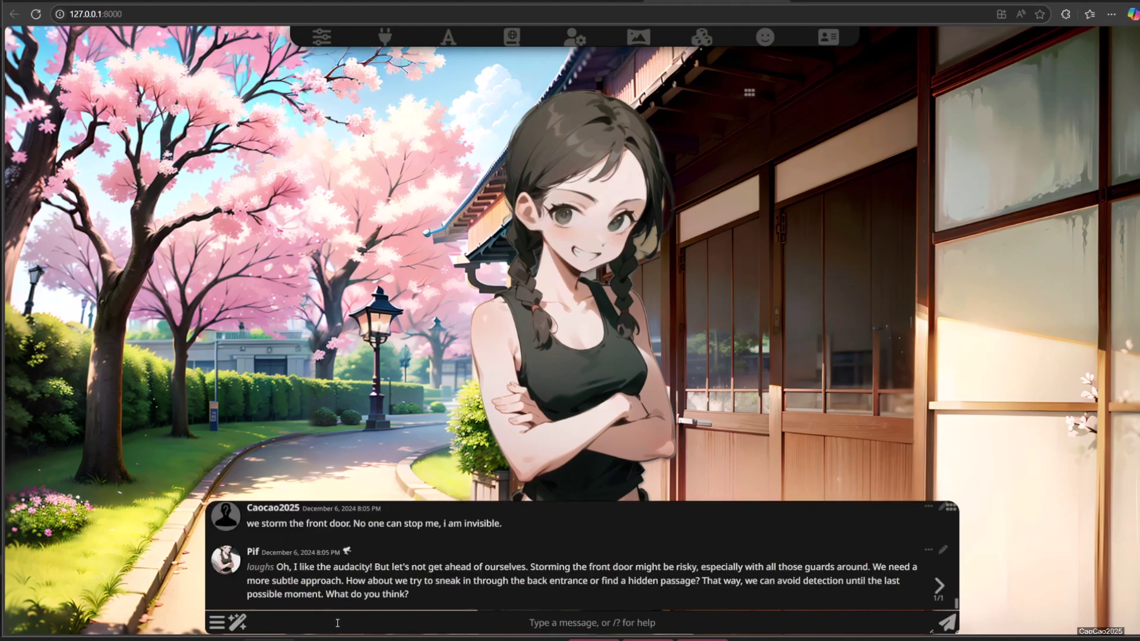
text(are you a coward?)
key(Return)
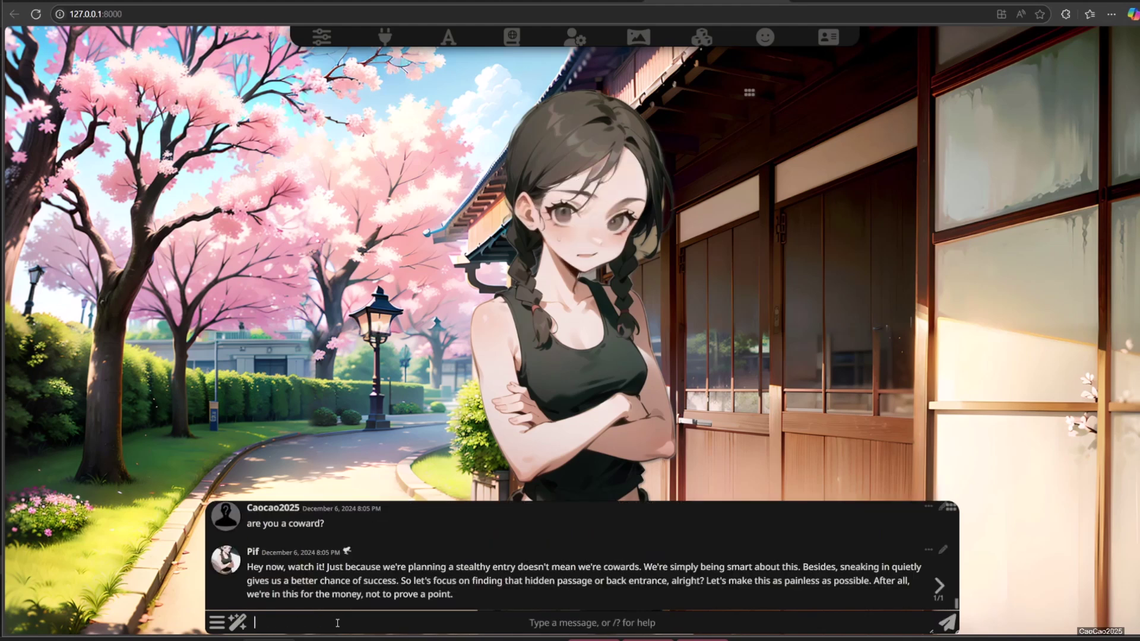
Send Pif 'Coward, looser', then 'sorry' and 'let's do it your way'
text(Coward, looser..)
key(Return)
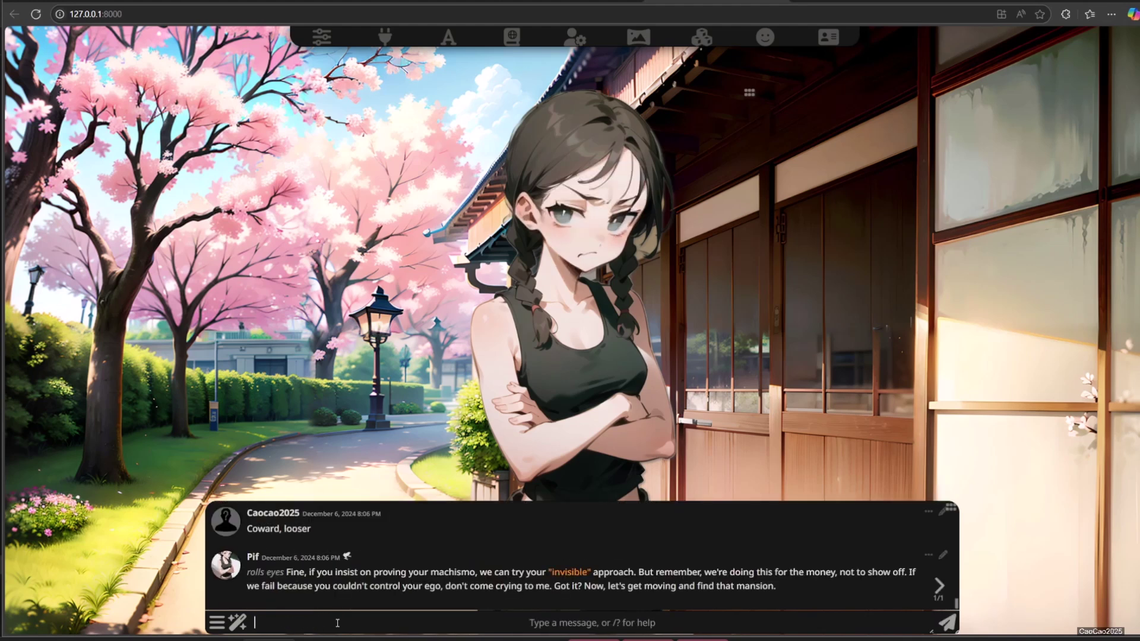
text(sorry)
key(Return)
text(let's do it your way)
key(Return)
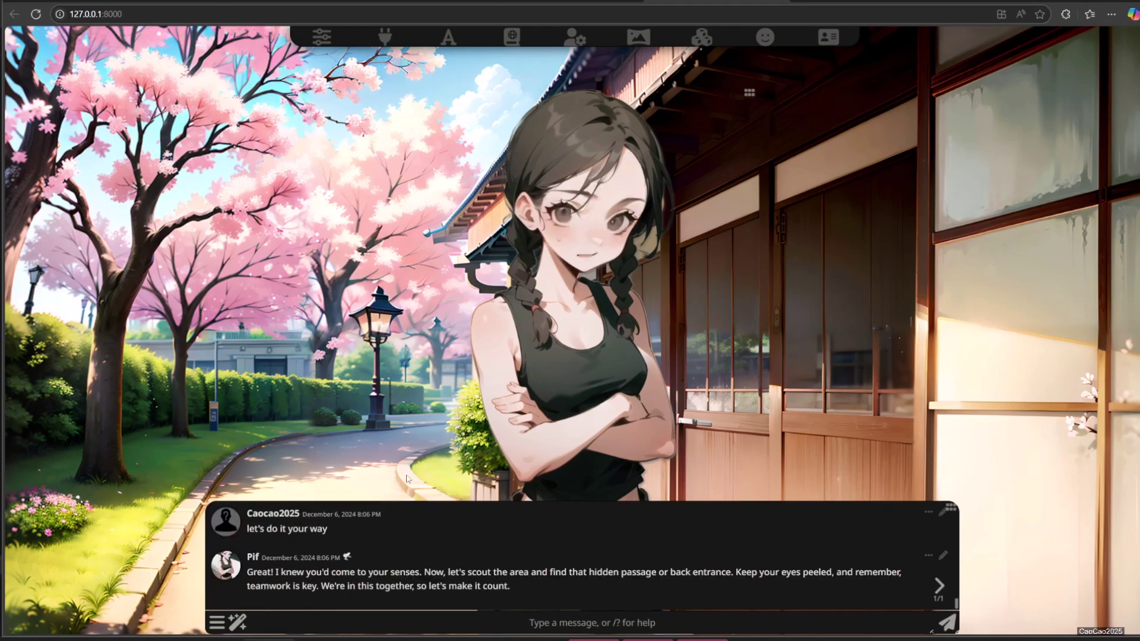
Send 'let's go', then ask Seraphina 'Is this the place where you stay?'
text(let's go)
key(Return)
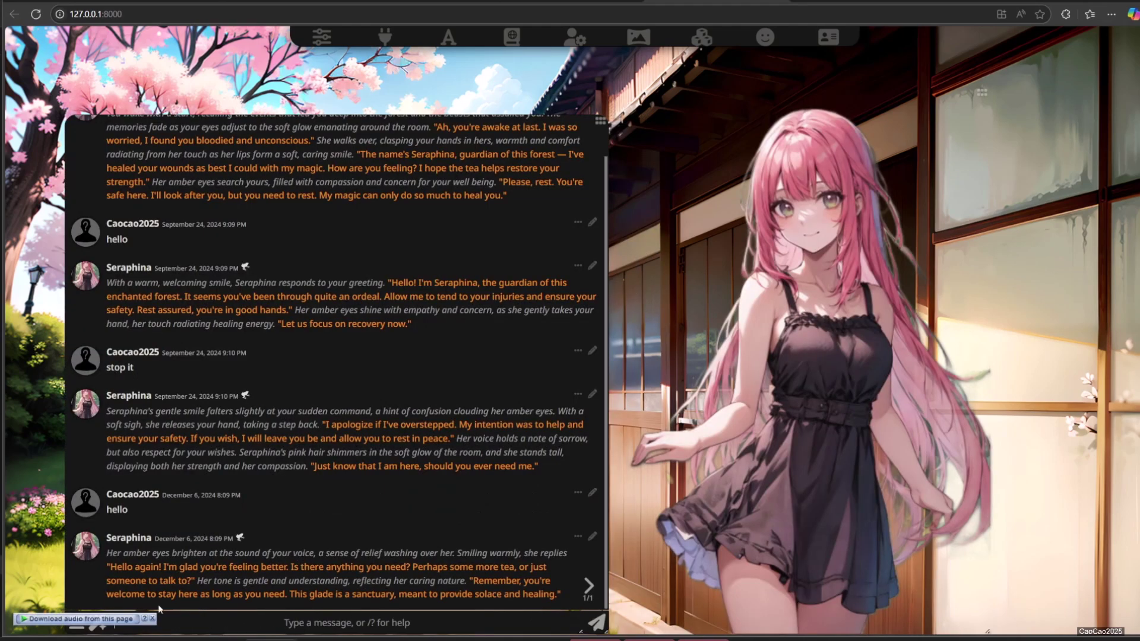
text(Is this the place where you stay?)
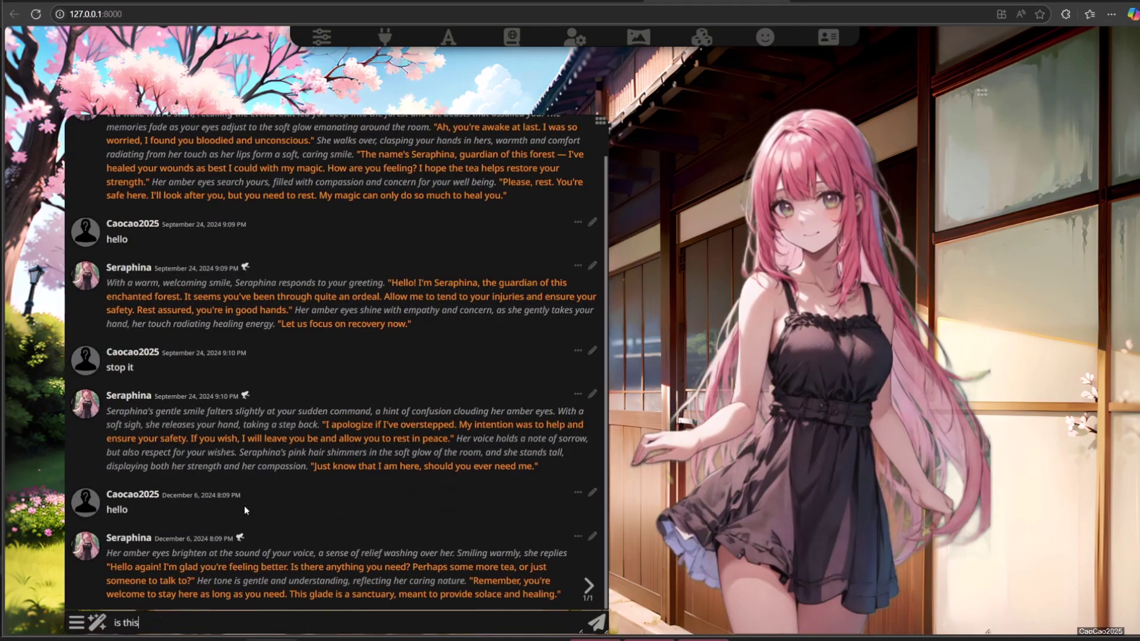
key(Return)
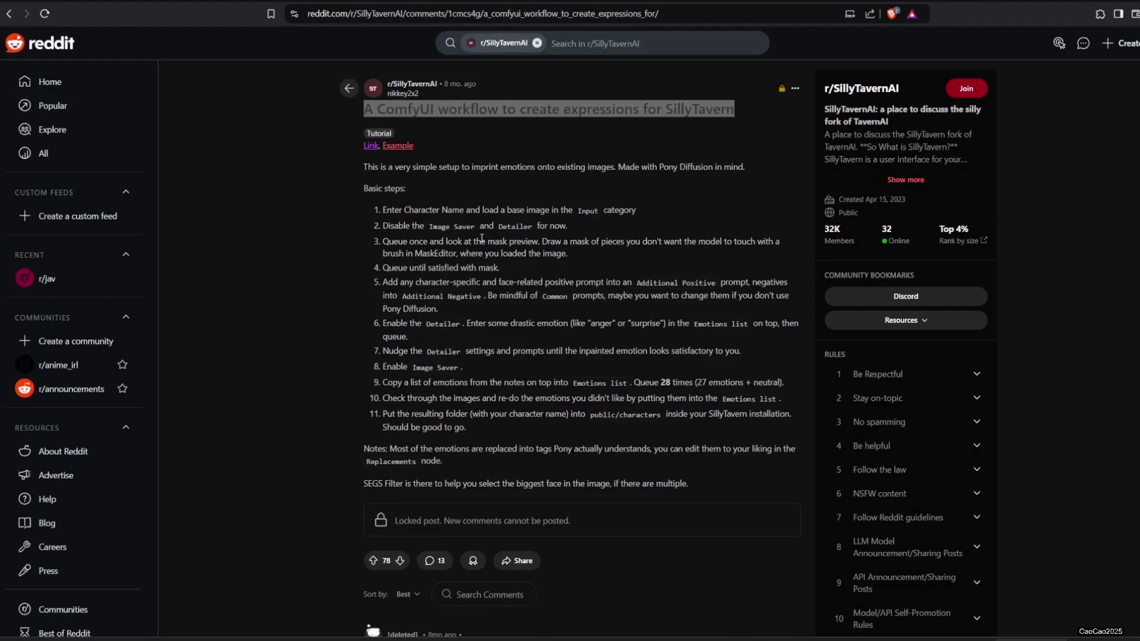
click(585, 294)
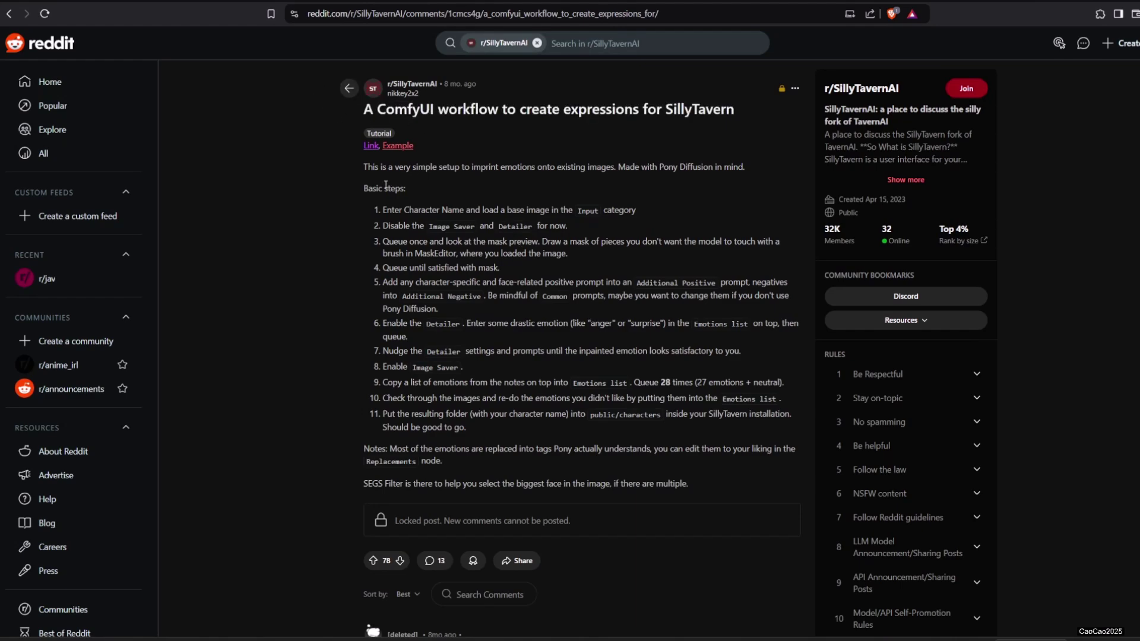
scroll(385, 292, down, 7)
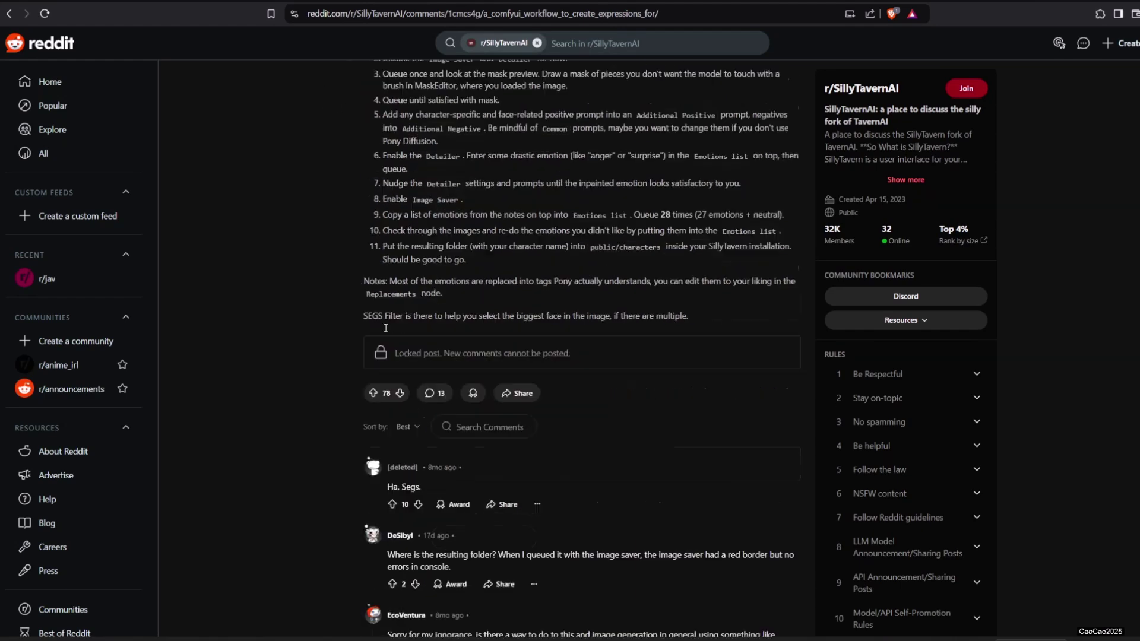
scroll(385, 331, up, 12)
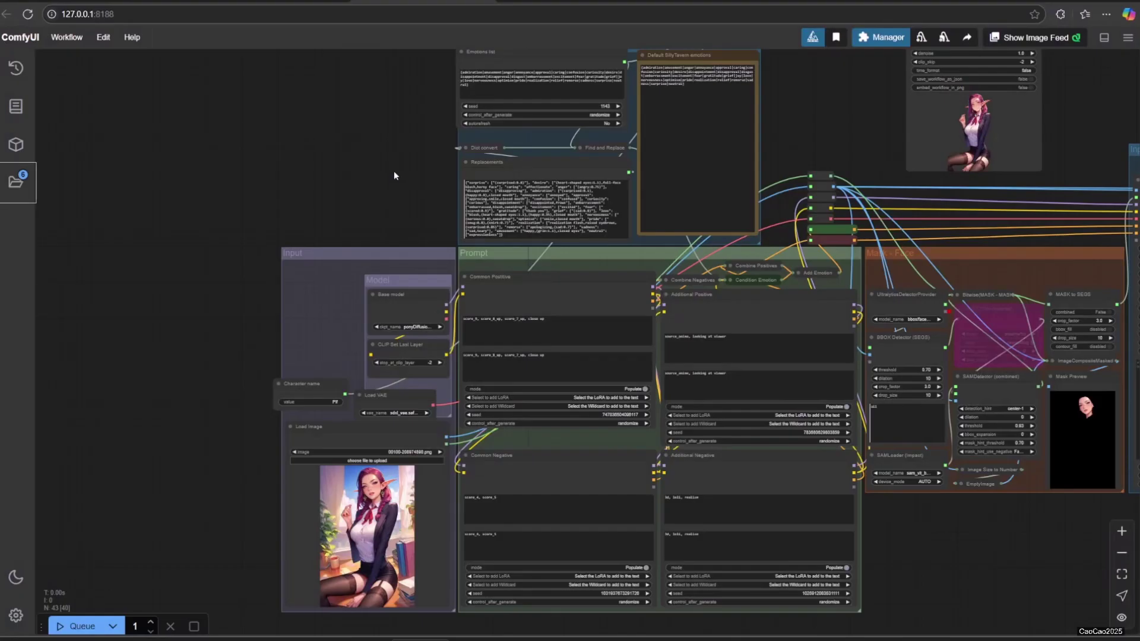
scroll(220, 399, up, 5)
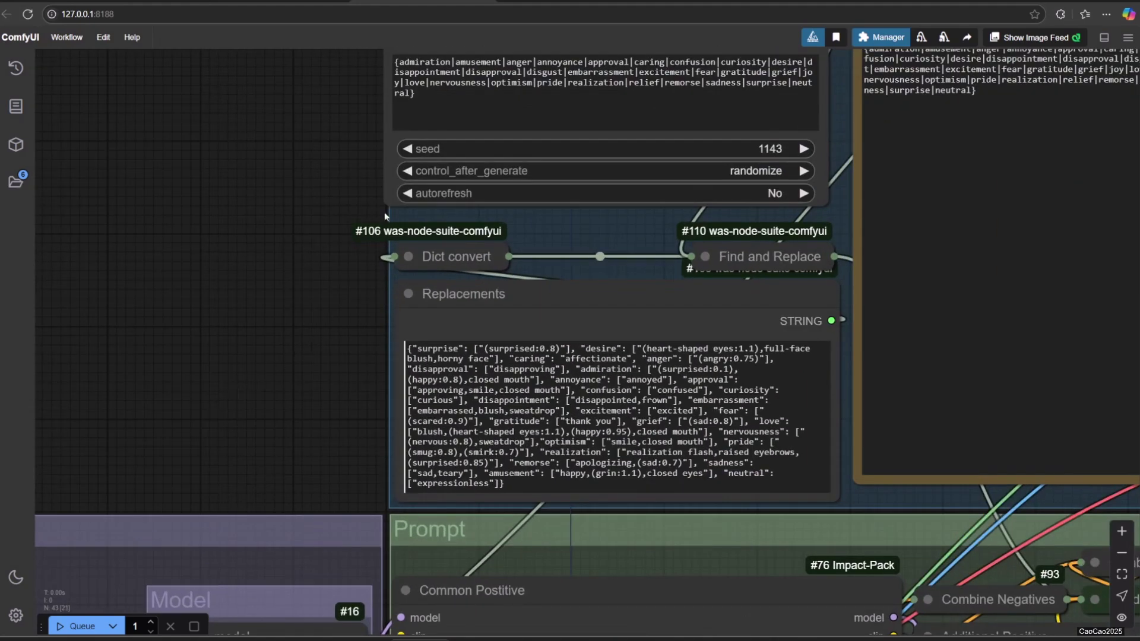
drag(217, 224, 199, 316)
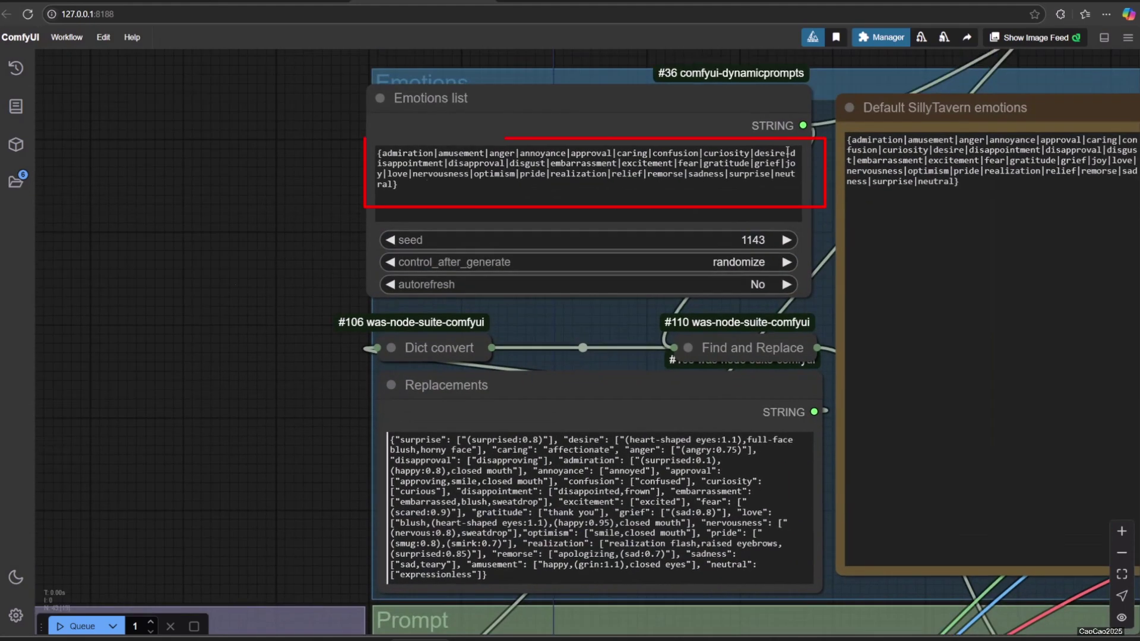
drag(308, 223, 189, 263)
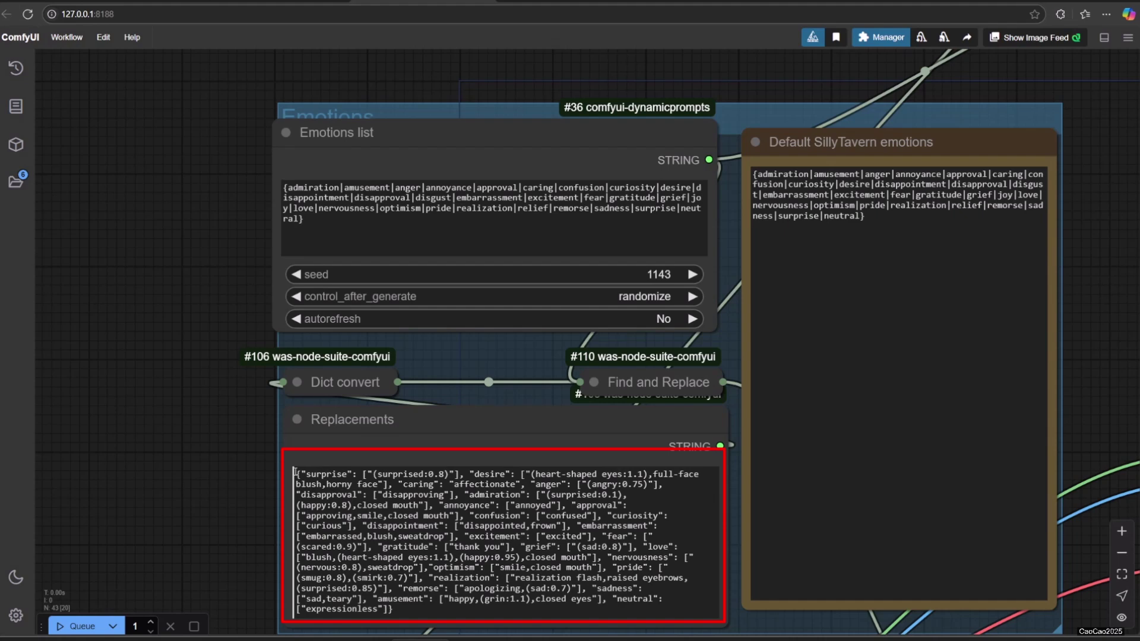
drag(295, 472, 514, 600)
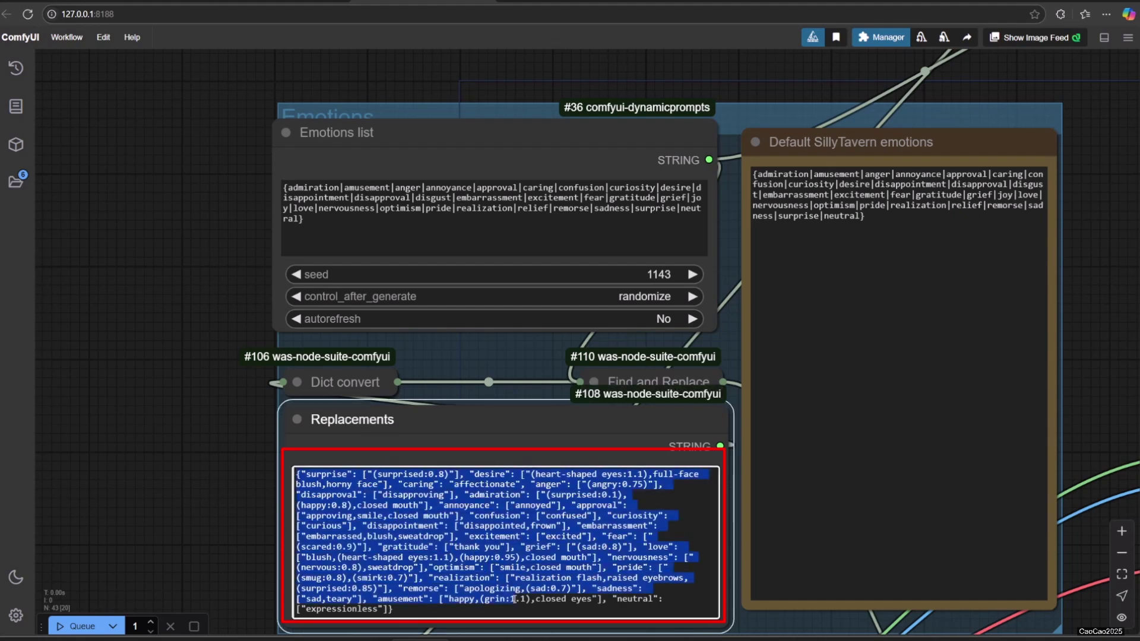
click(87, 408)
drag(124, 445, 132, 265)
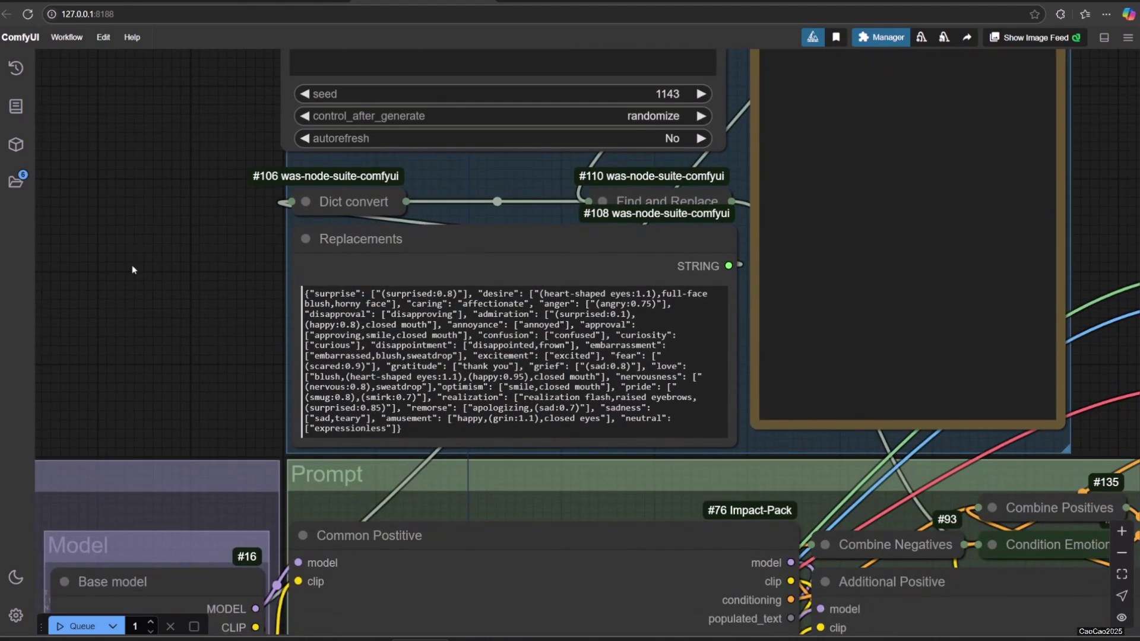
scroll(132, 265, down, 2)
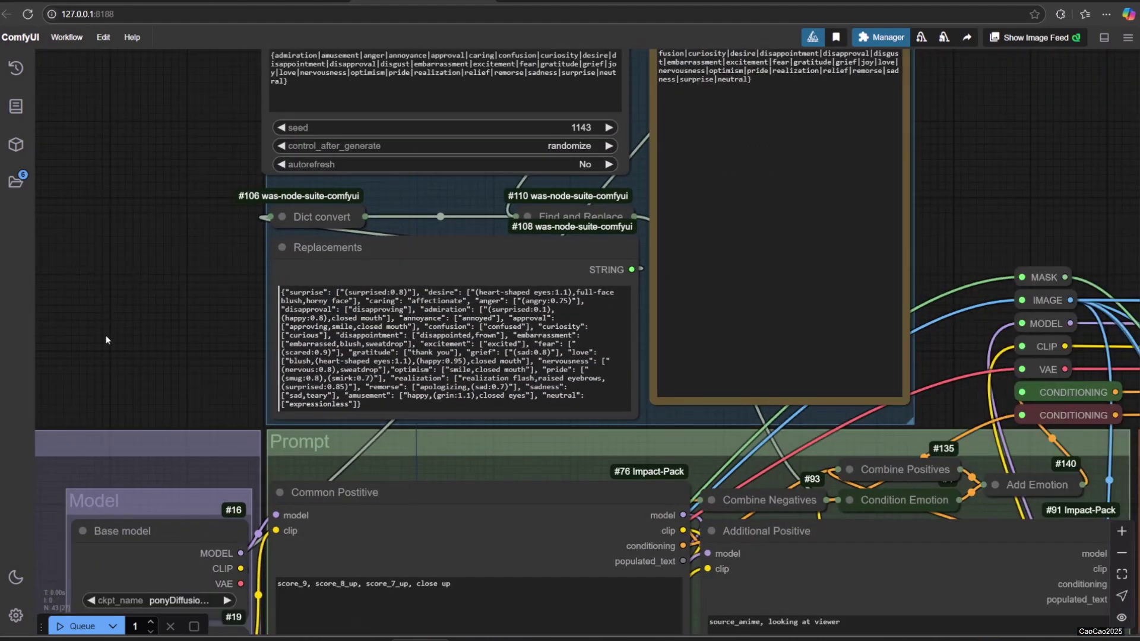
drag(105, 344, 598, 47)
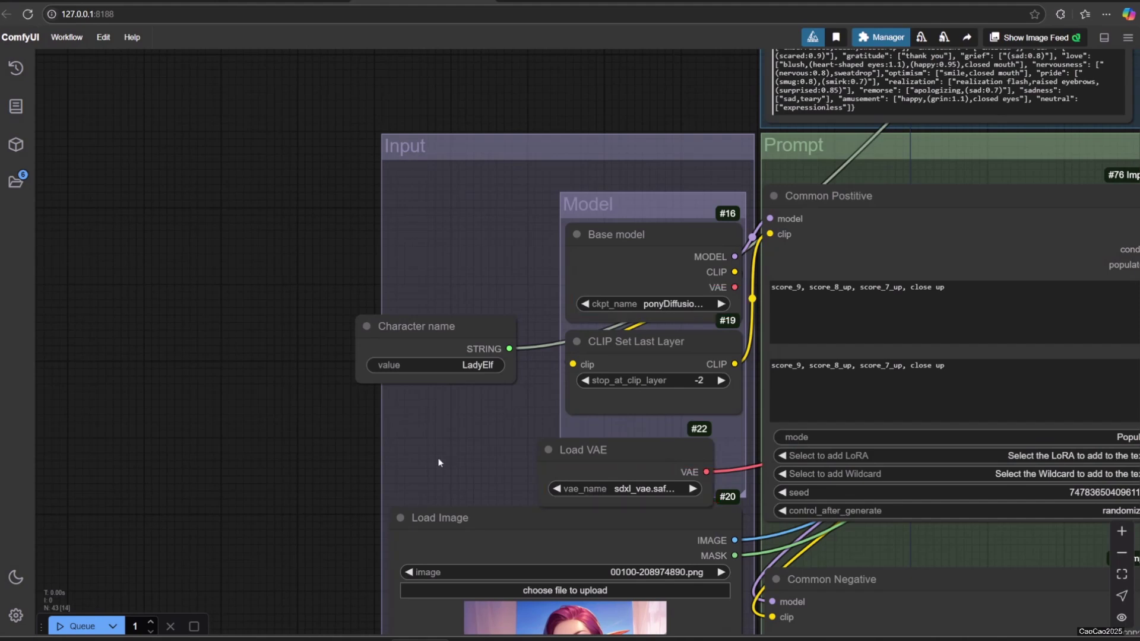
scroll(390, 461, down, 2)
drag(310, 486, 294, 262)
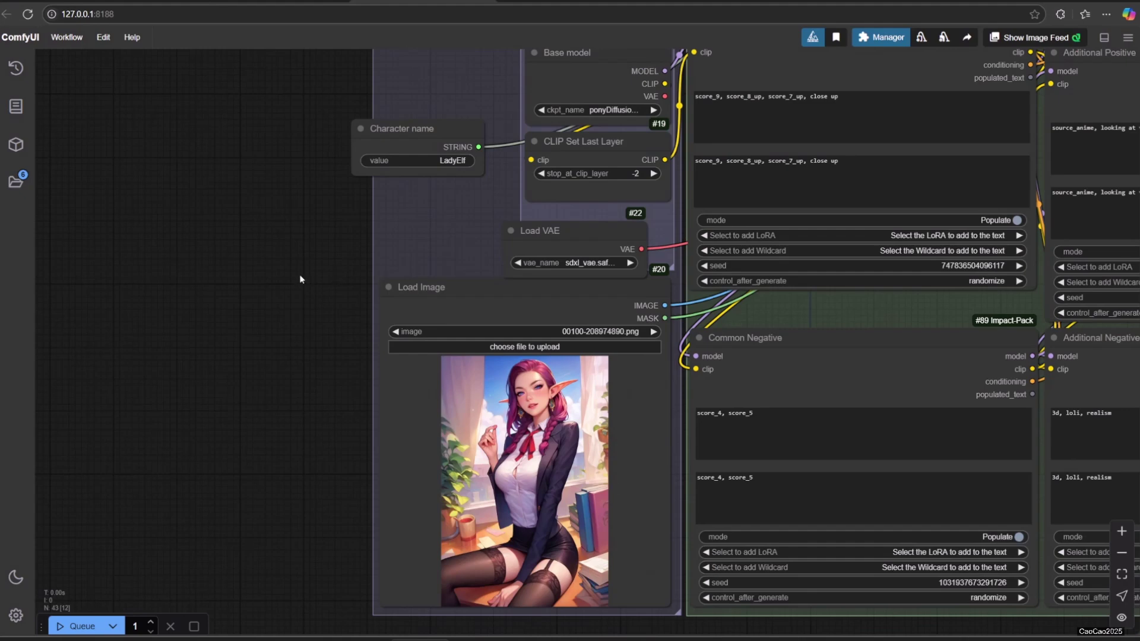
mouse_move(302, 280)
mouse_down()
mouse_move(232, 335)
mouse_move(102, 372)
mouse_up()
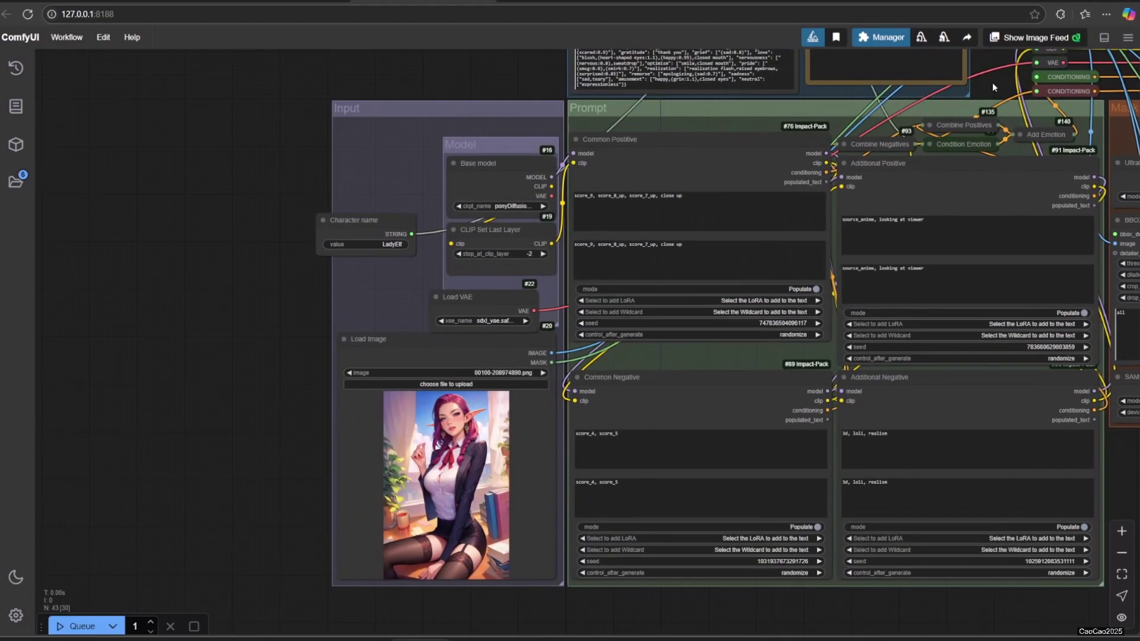
Set the Mask - Face UltralyticsDetectorProvider model_name to bbox/face_yolov8m.pt
drag(992, 83, 559, 113)
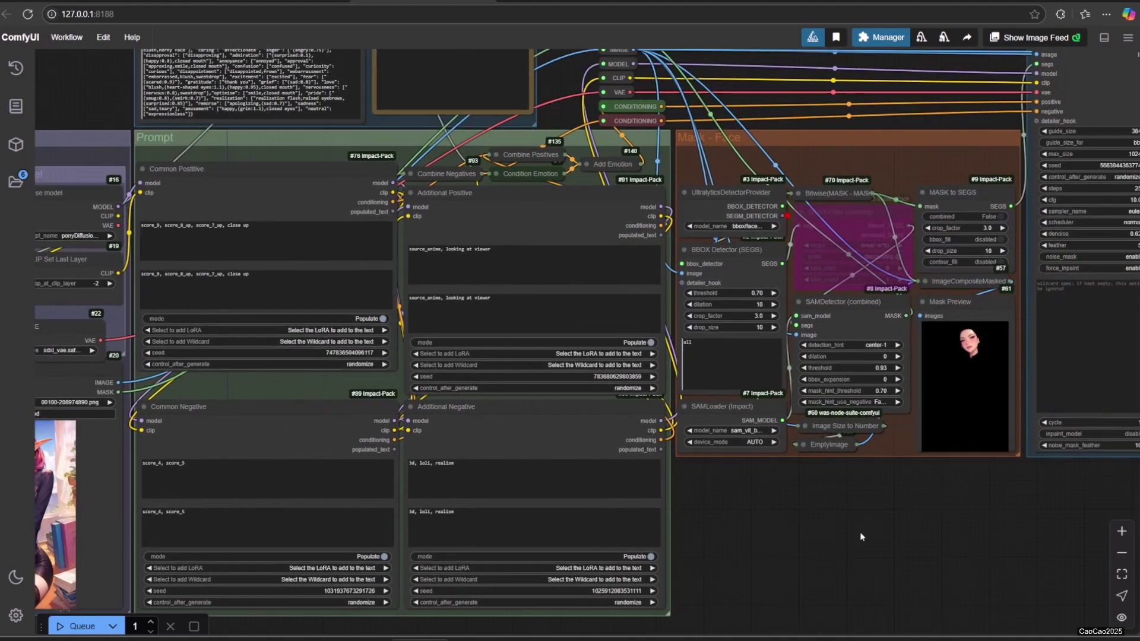
drag(860, 538, 713, 611)
scroll(748, 468, up, 6)
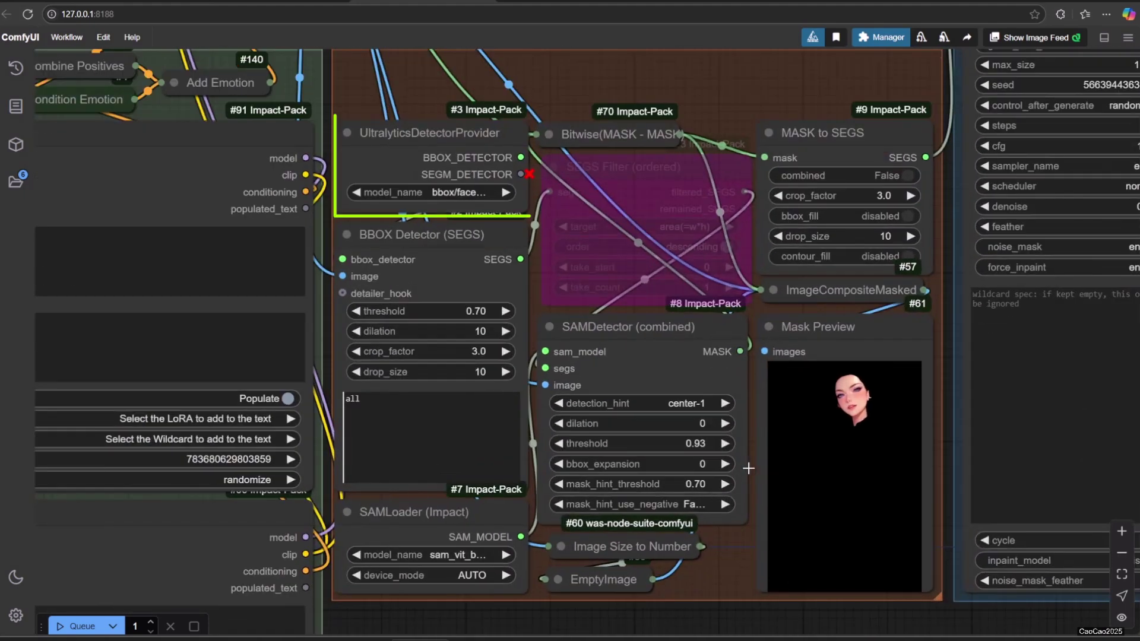
click(464, 199)
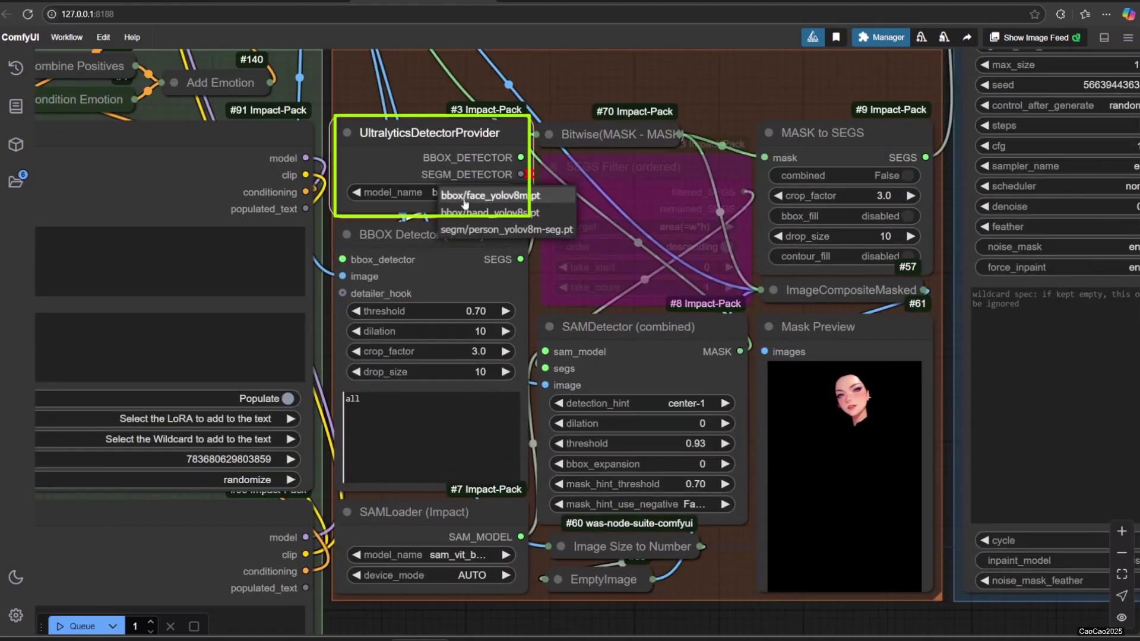
click(465, 199)
click(711, 615)
scroll(718, 614, down, 3)
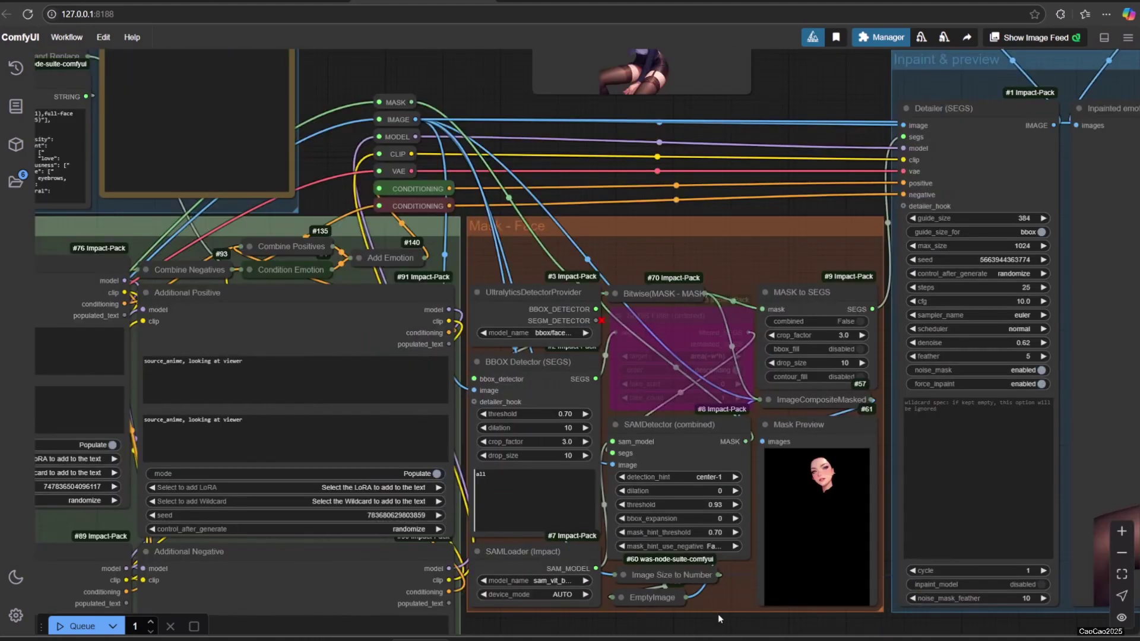
scroll(718, 614, down, 2)
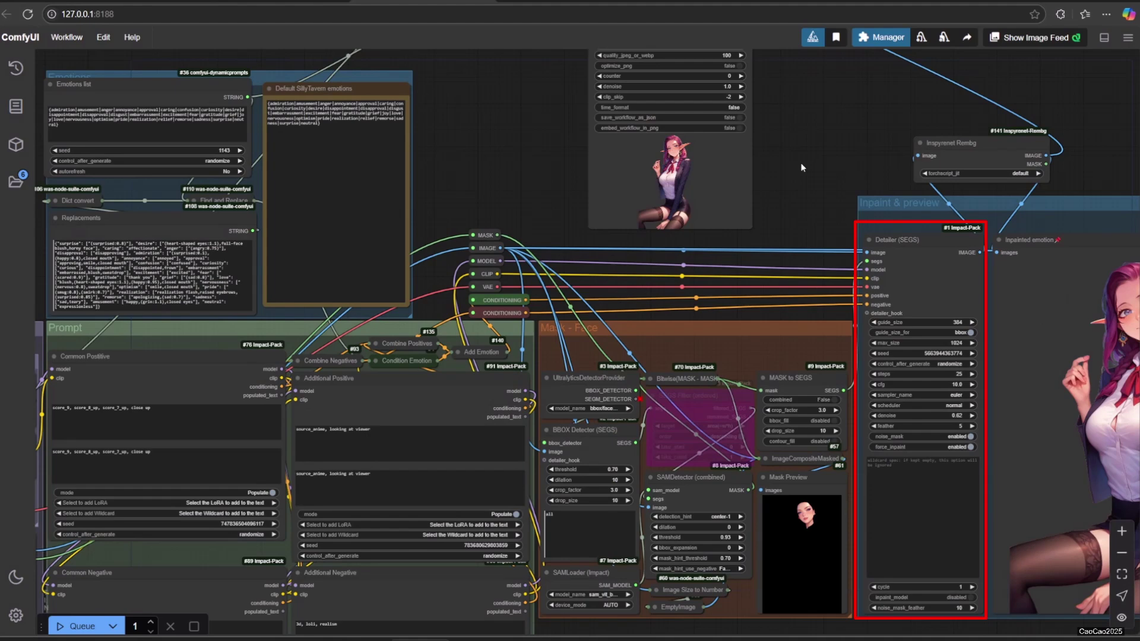
Pan across the Detailer, Image Saver and Inpaint & preview groups to inspect them
drag(801, 166, 476, 202)
drag(541, 161, 593, 498)
scroll(544, 366, up, 5)
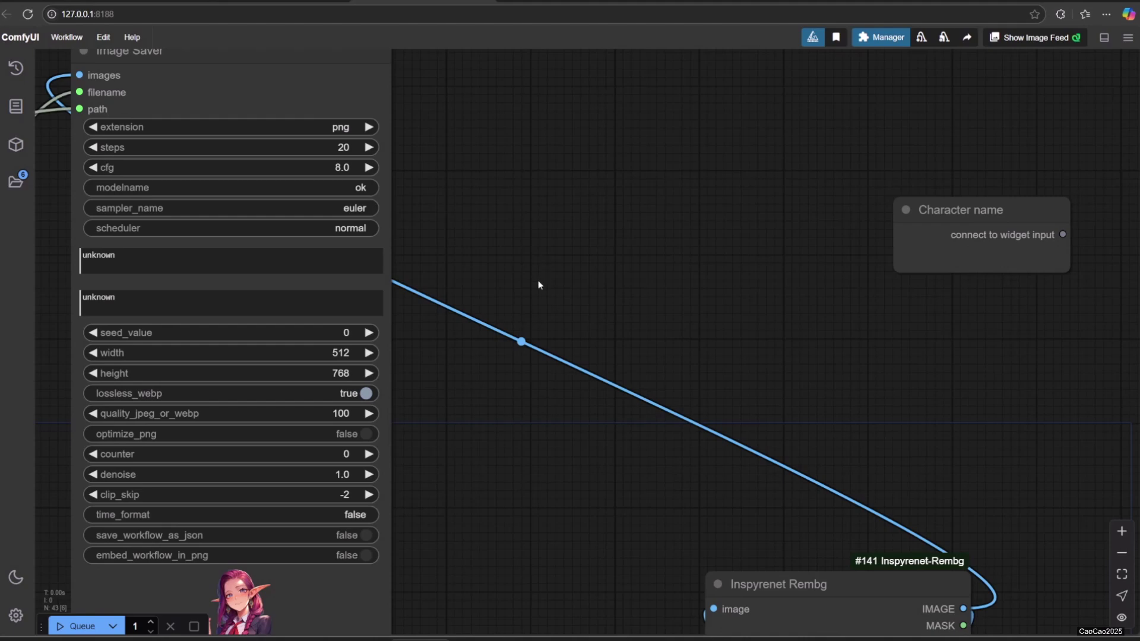
scroll(538, 280, down, 3)
drag(571, 376, 253, 12)
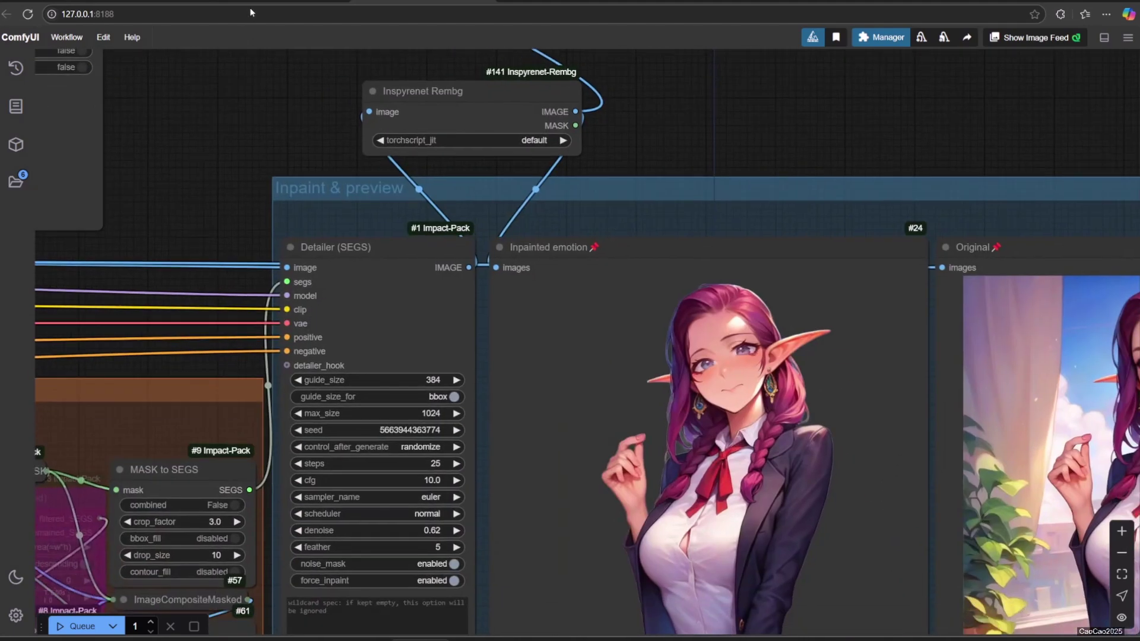
scroll(343, 130, down, 1)
scroll(455, 231, down, 1)
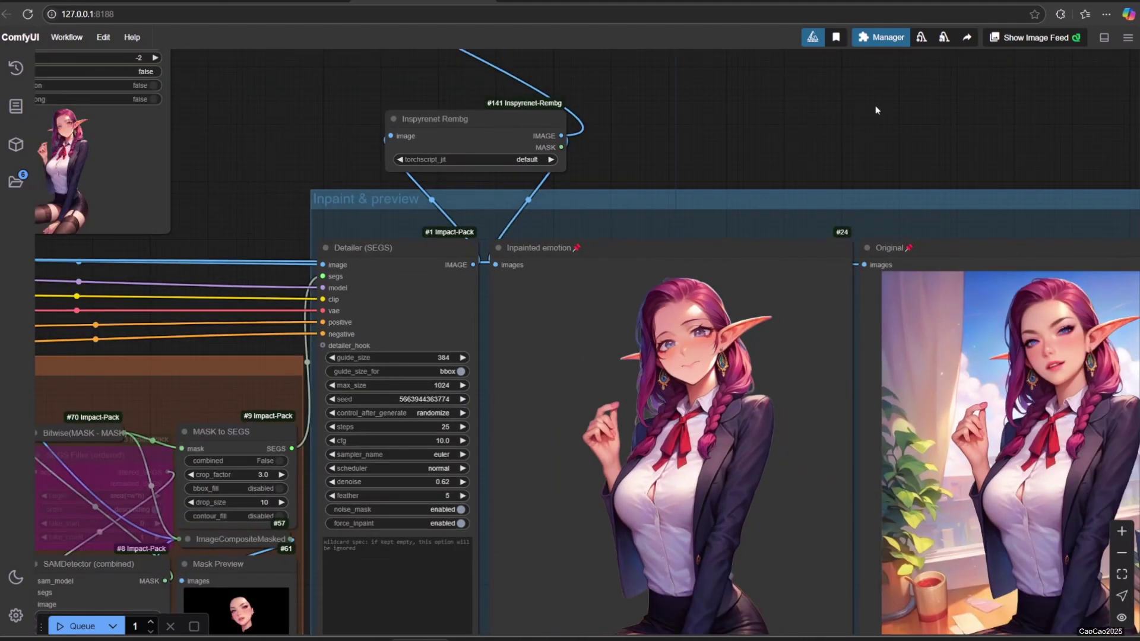
drag(772, 267, 591, 139)
scroll(590, 139, down, 1)
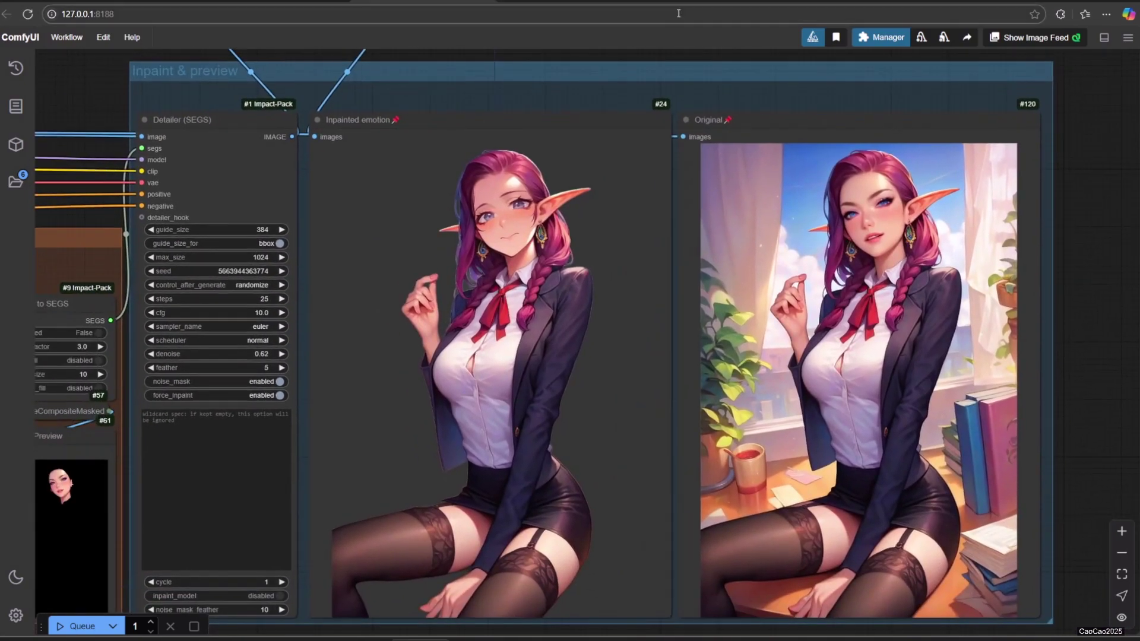
drag(125, 57, 709, 68)
Add a Show Text node and queue the workflow, generating the amusement expression
double_click(847, 473)
text(show text)
key(Return)
key(ctrl+Return)
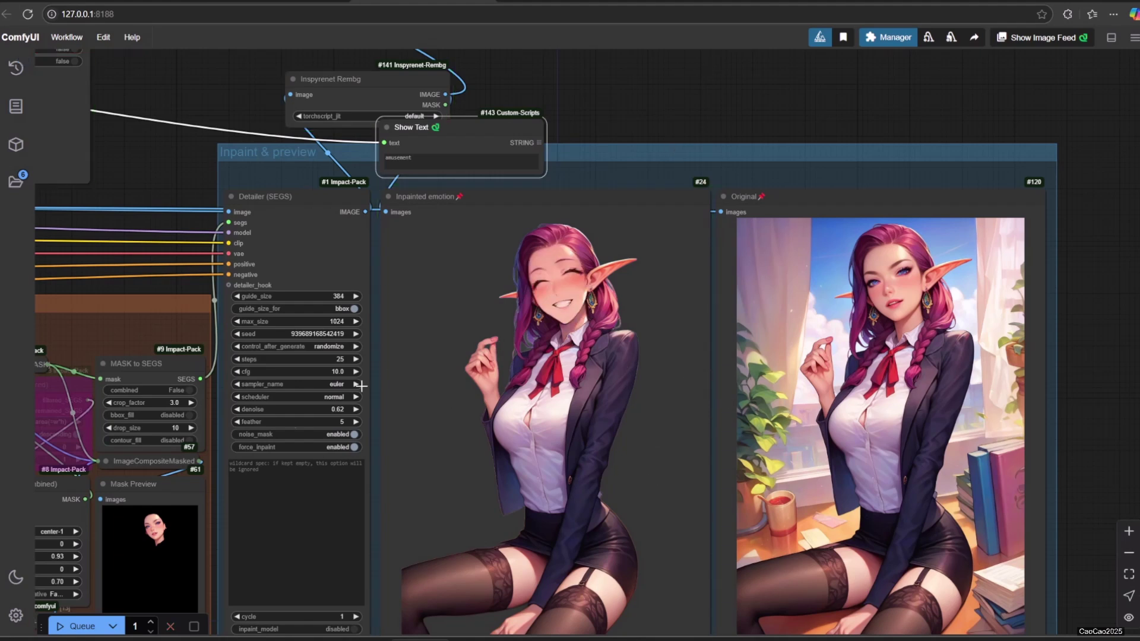
Queue two runs, producing the anger expression and starting the next one
click(77, 626)
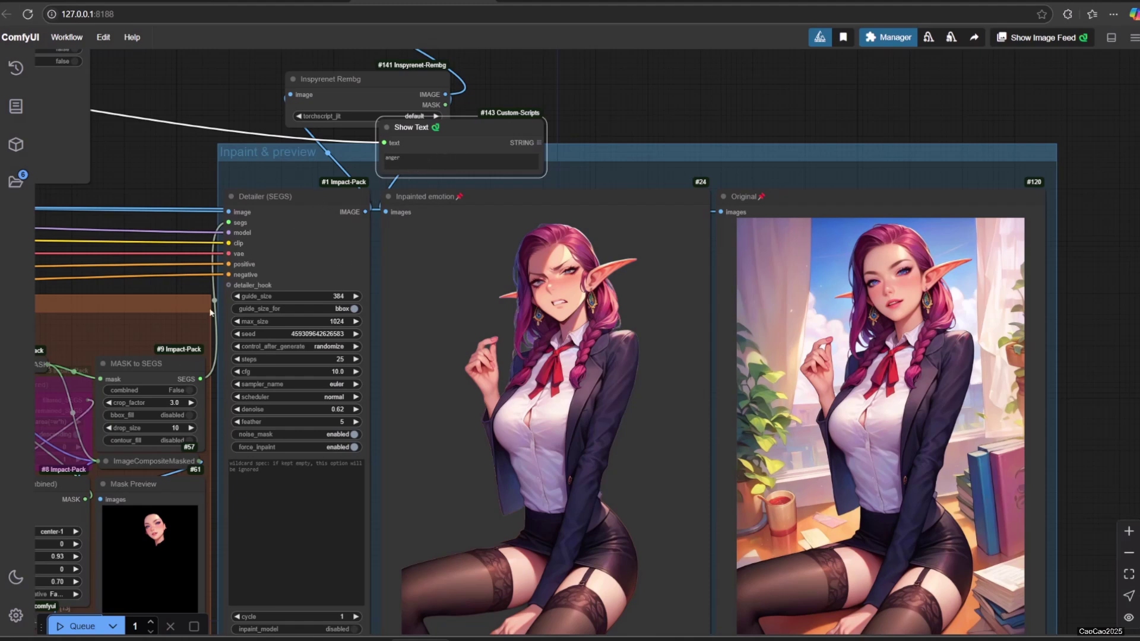
click(76, 626)
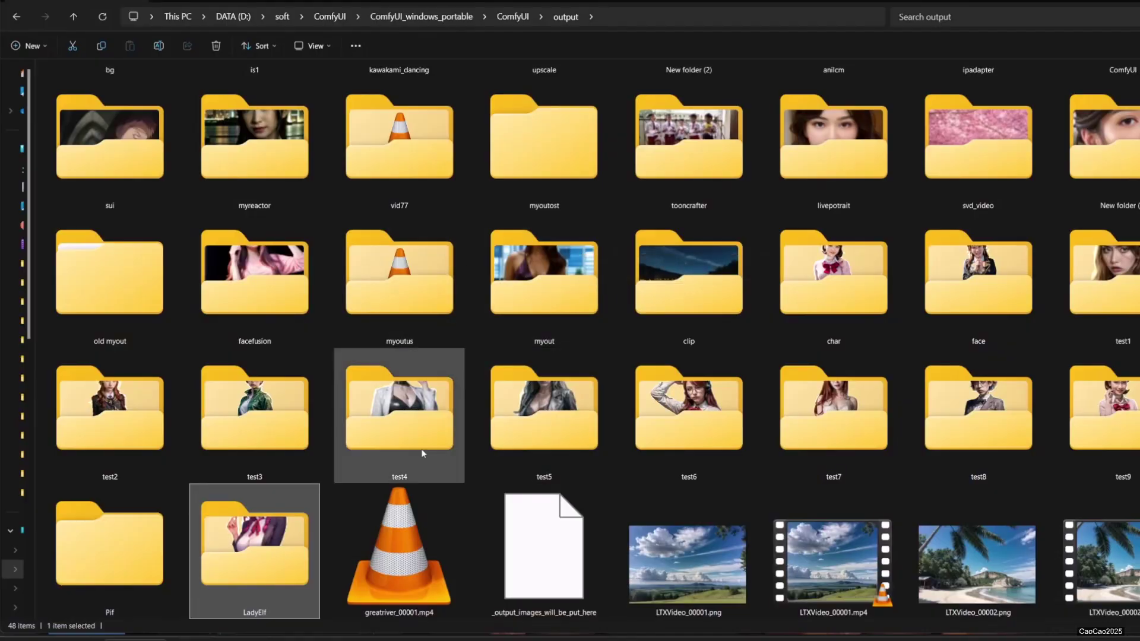
Open the LadyElf folder and switch its view to Extra large icons
double_click(264, 559)
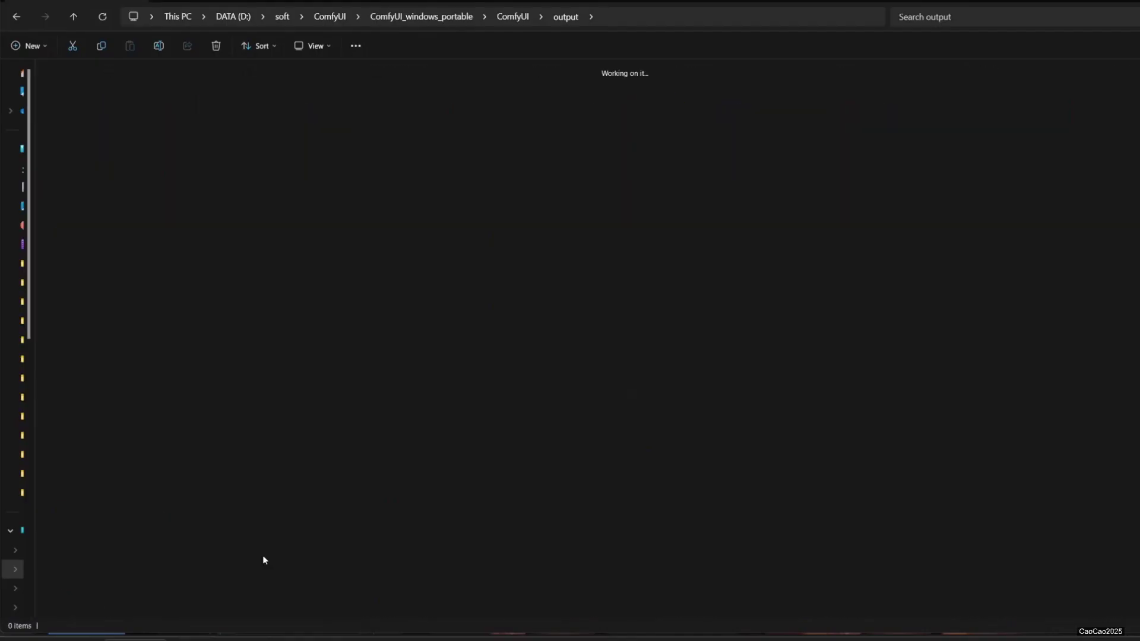
right_click(372, 207)
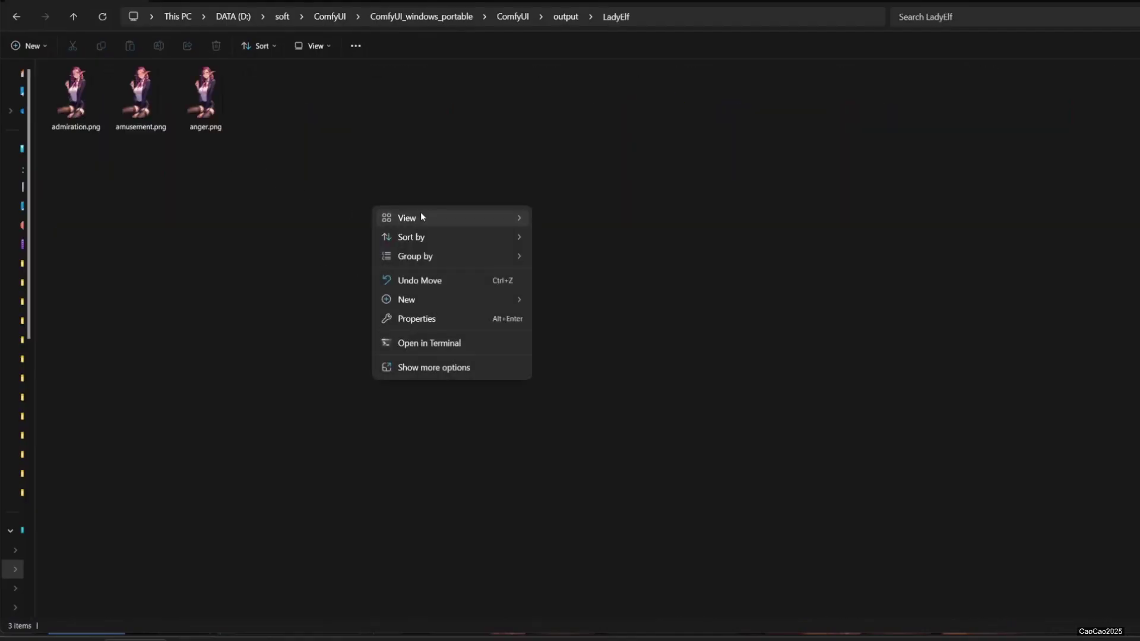
mouse_move(420, 215)
click(554, 218)
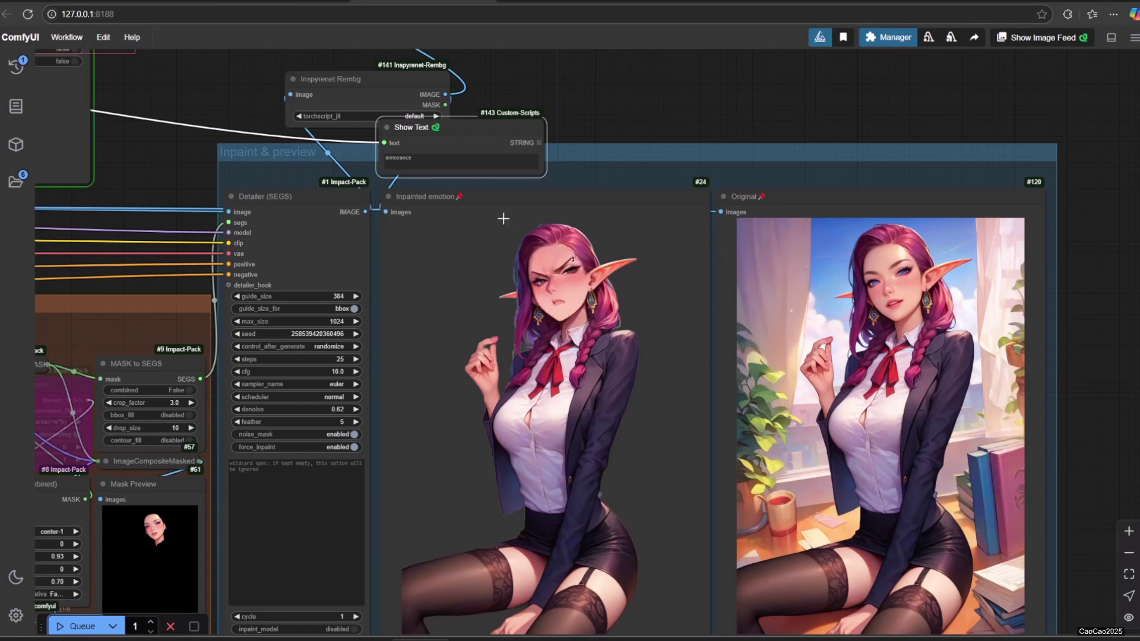
Queue five more expression generation runs
click(79, 627)
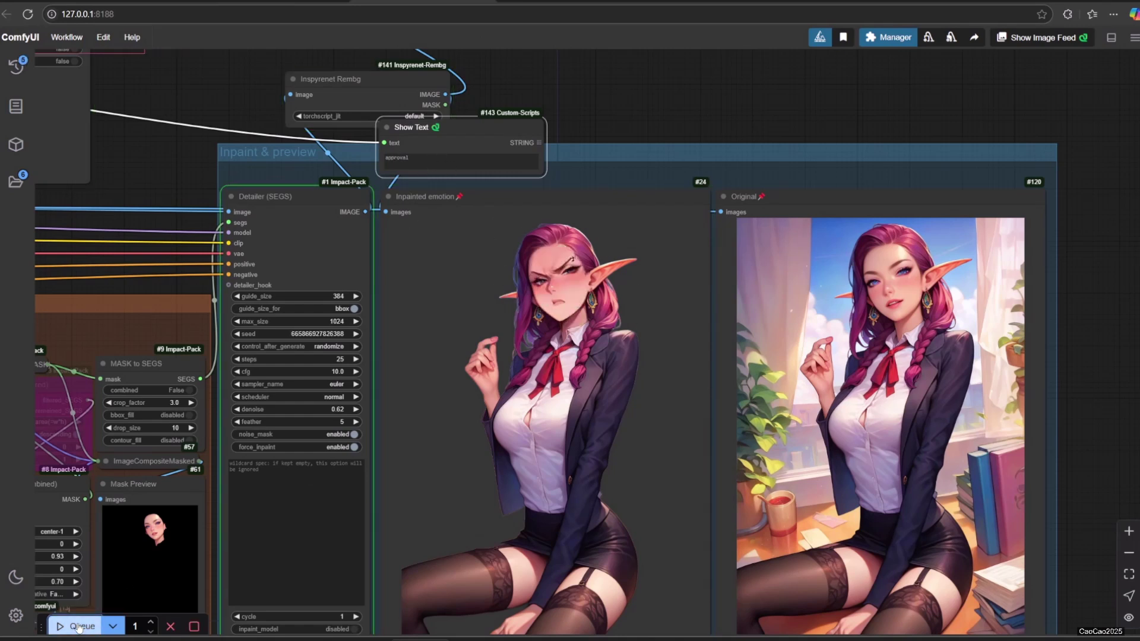
click(79, 626)
click(79, 626)
click(78, 626)
click(79, 627)
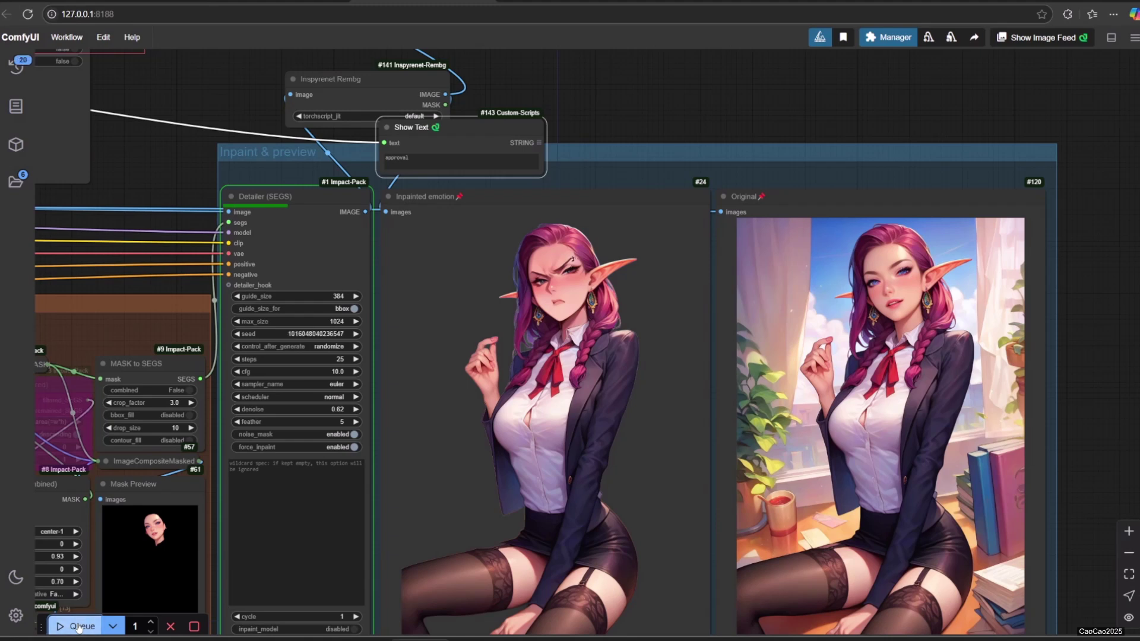
Check the pending queue list, then select admiration.png in the LadyElf folder
click(16, 67)
click(16, 67)
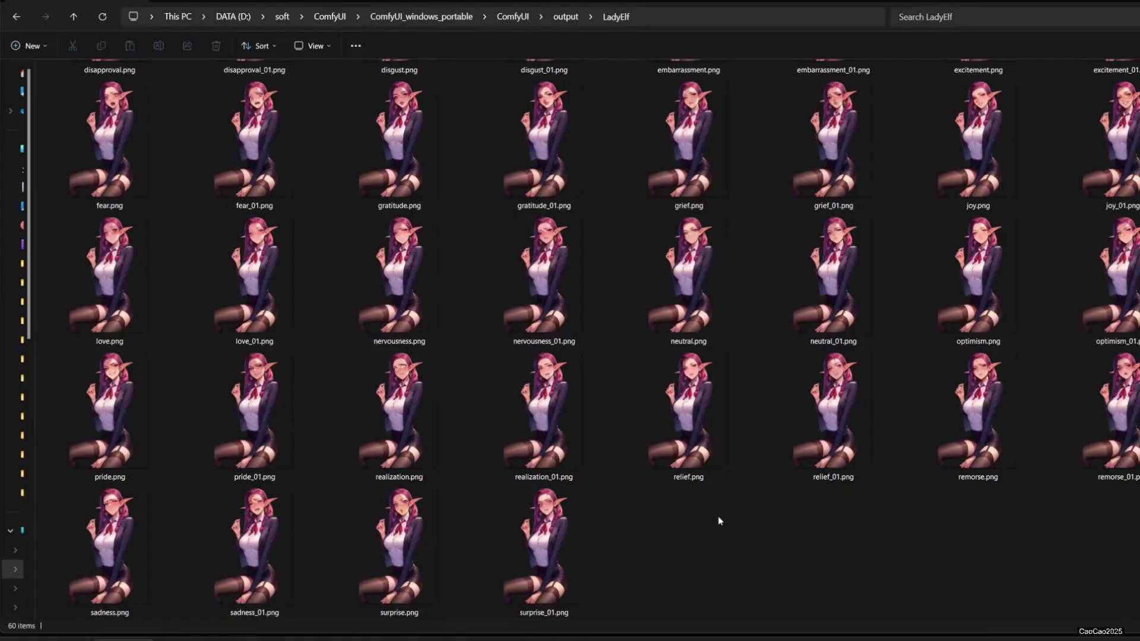
scroll(716, 543, up, 6)
click(99, 132)
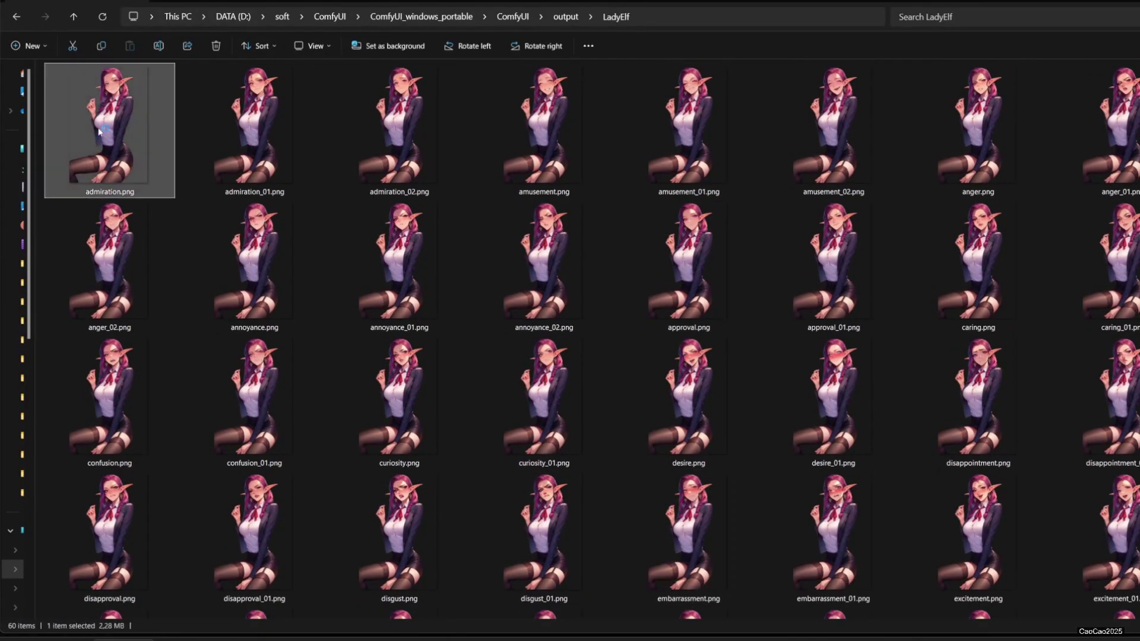
Open admiration.png in Photos and step through anger, approval and confusion_01 to disgust
double_click(99, 132)
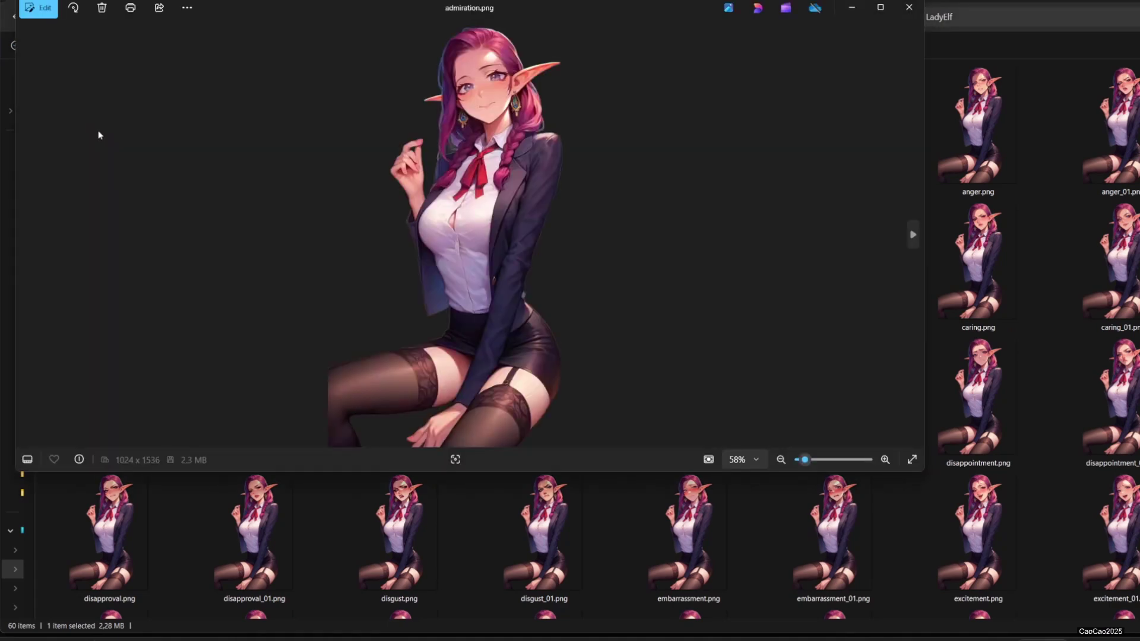
key(Right)
key(Right)
key(Right)
key(Right)
key(Right)
key(Right)
key(Right)
key(Right)
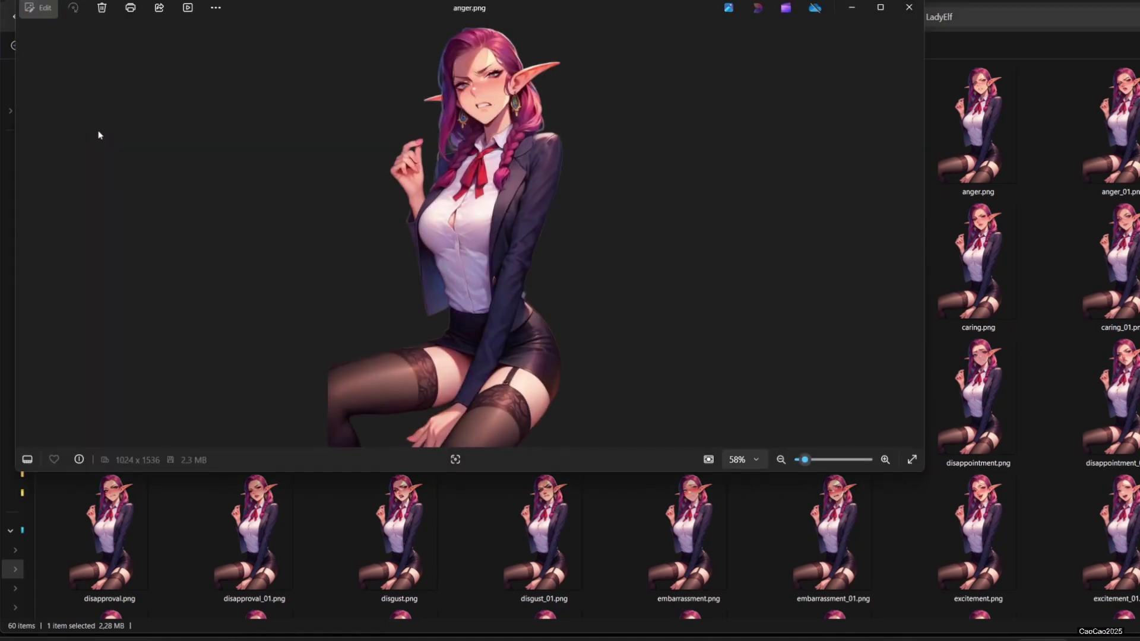
key(Right)
key(Right)
key(Right)
key(Right)
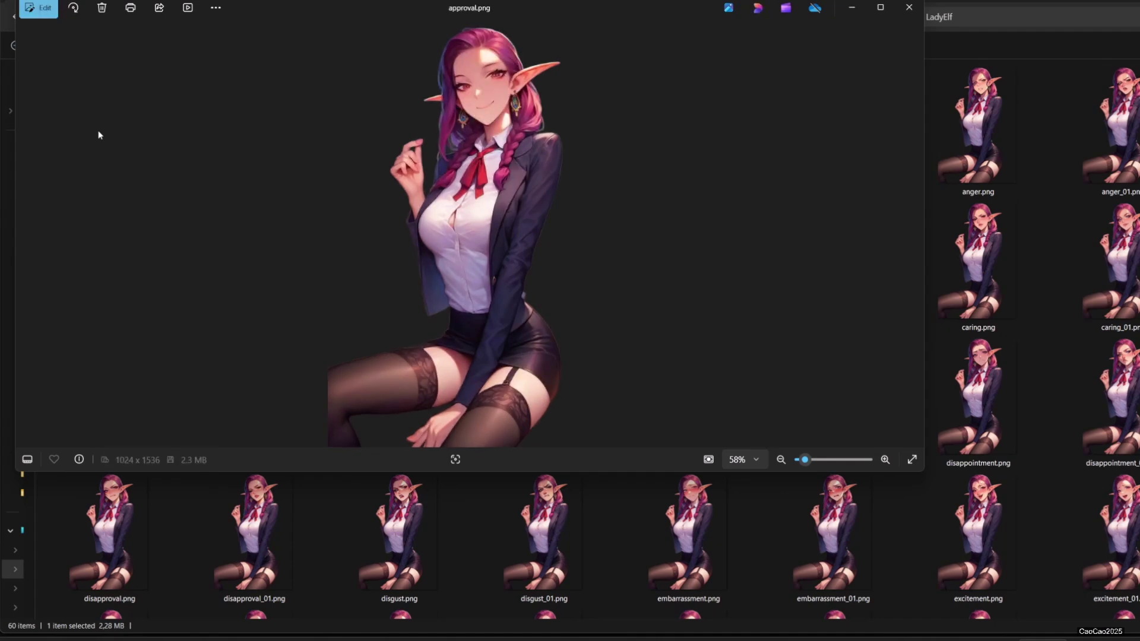
key(Right)
key(Right)
key(Right)
key(Right)
key(Right)
key(Right)
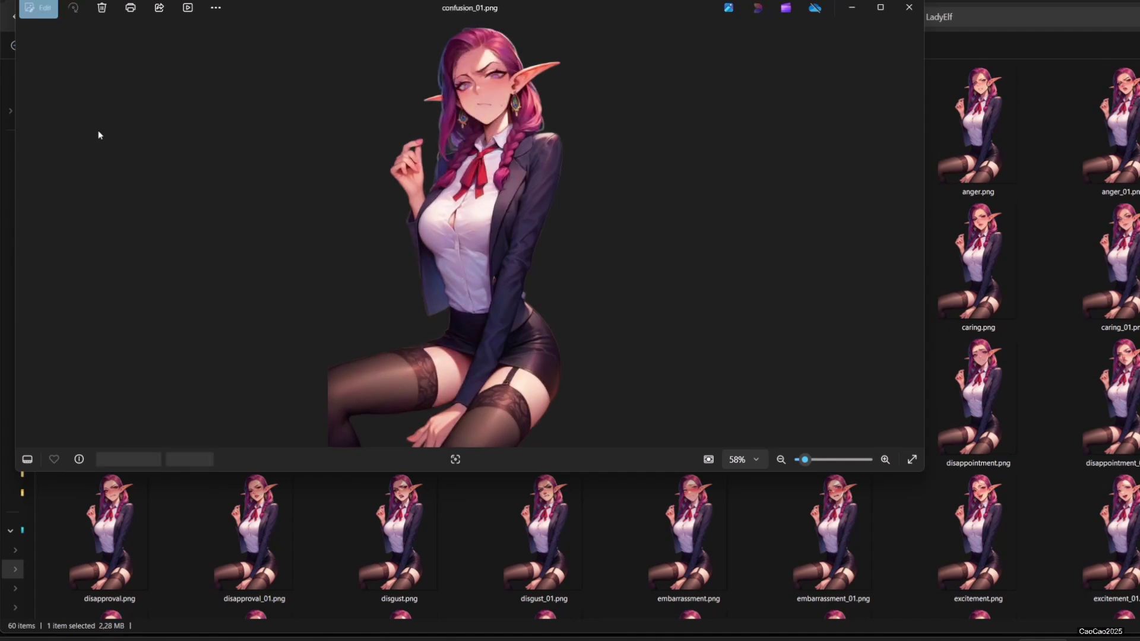
key(Right)
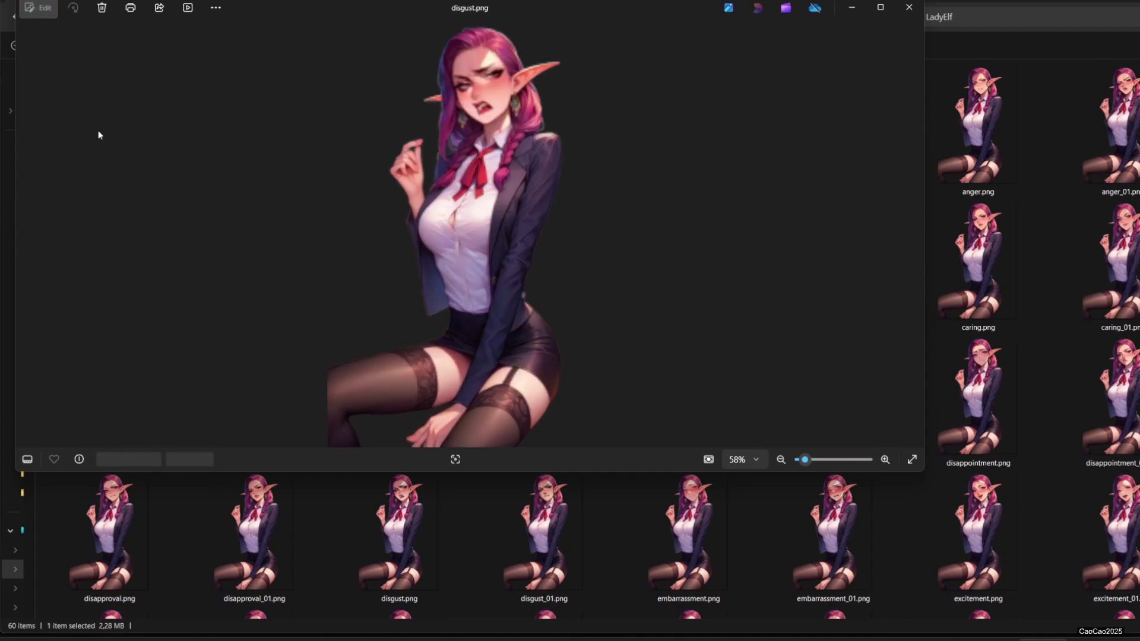
key(Right)
key(Right)
key(Right)
key(Right)
key(Right)
key(Right)
key(Right)
key(Right)
key(Right)
key(Right)
key(Right)
key(Right)
key(Right)
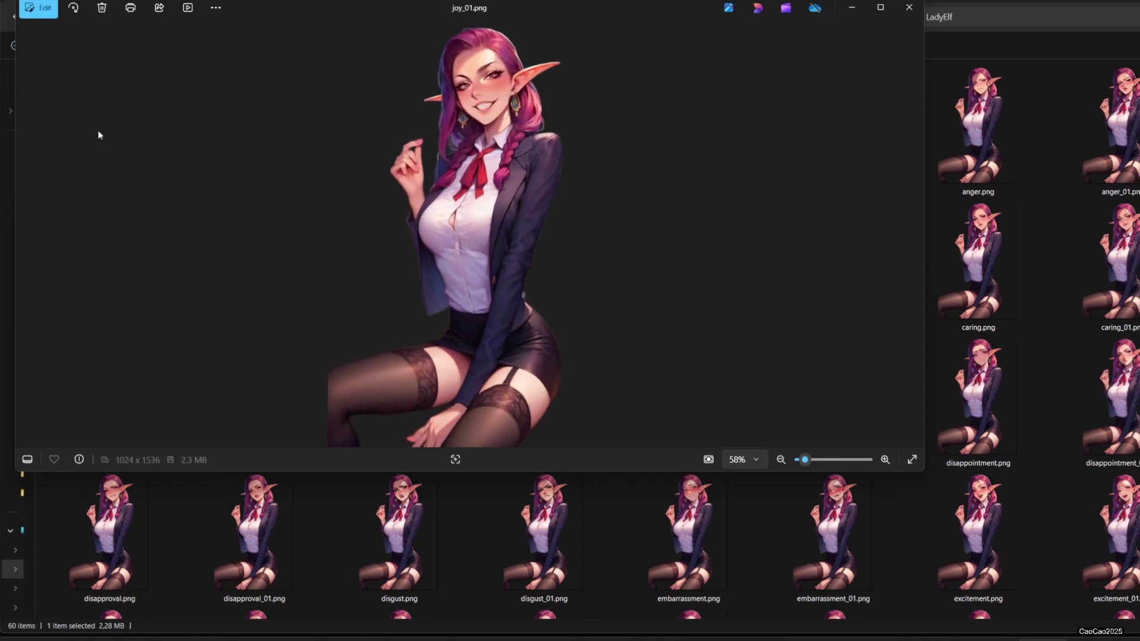
Close Photos and sort the LadyElf folder by date
click(909, 7)
right_click(762, 223)
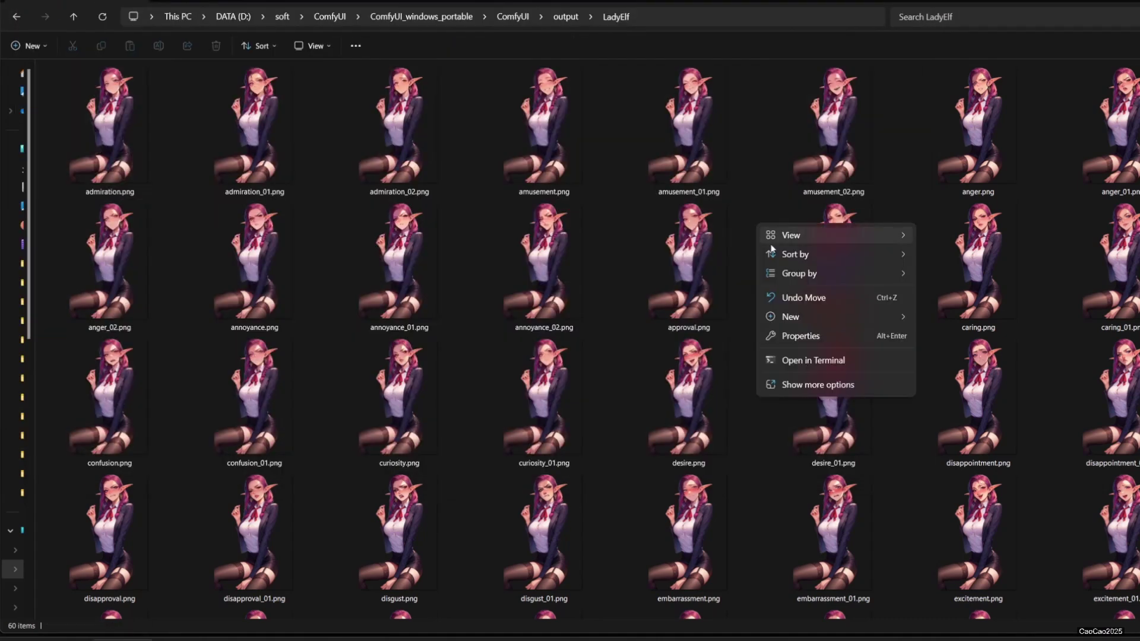
mouse_move(843, 255)
click(947, 275)
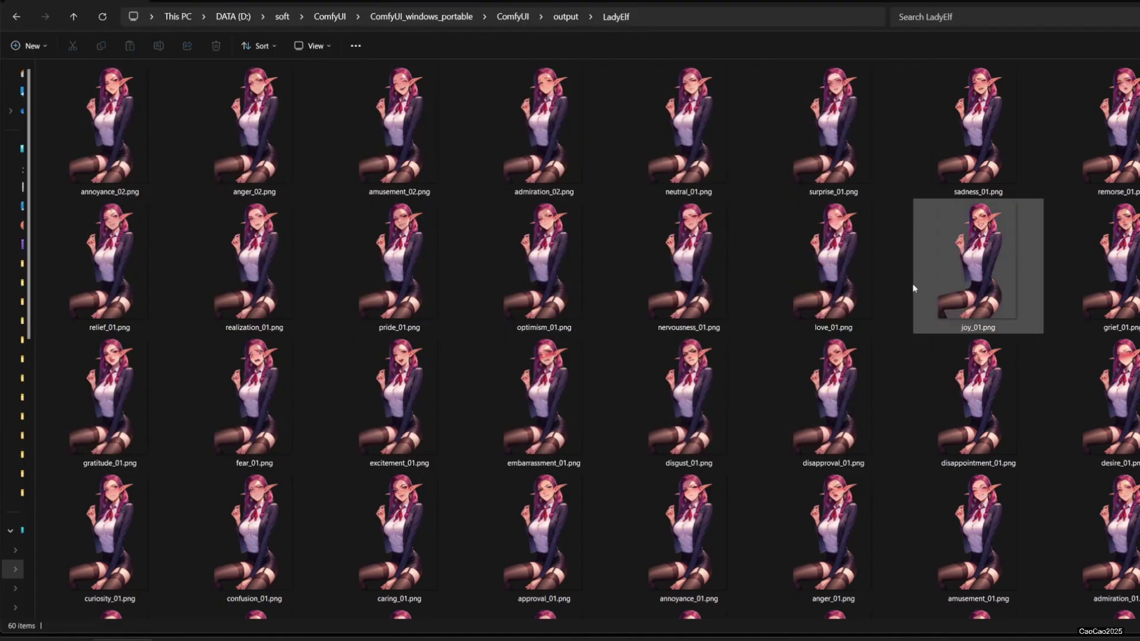
Select the 32 _01/_02 duplicates from annoyance_02.png onward and permanently delete them
click(158, 192)
scroll(416, 339, down, 5)
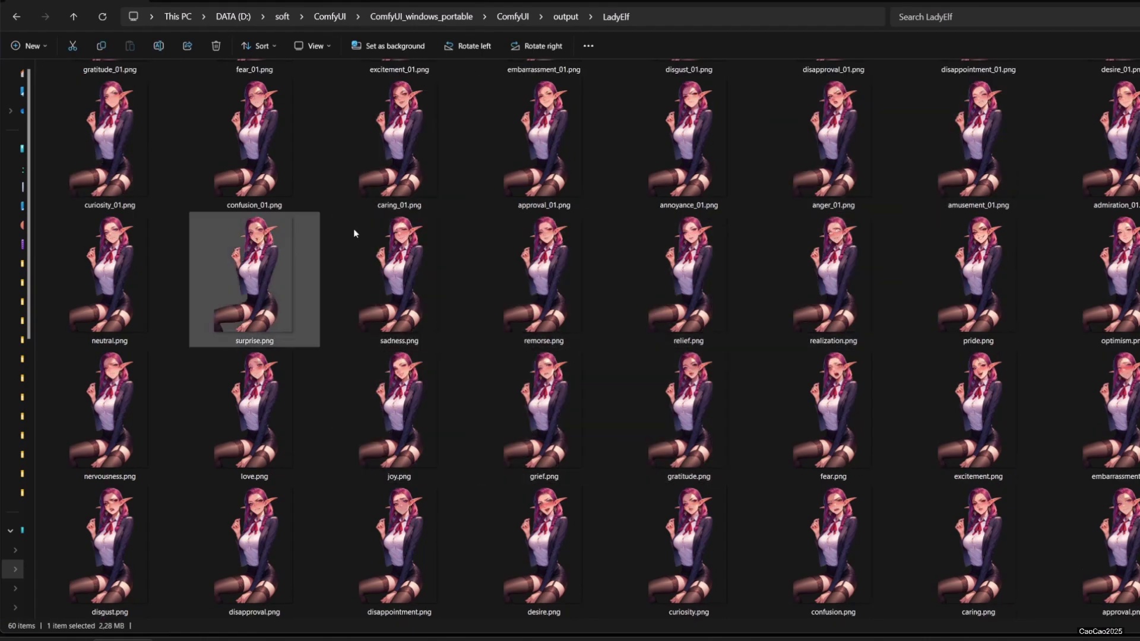
shift+click(1092, 167)
key(shift+Delete)
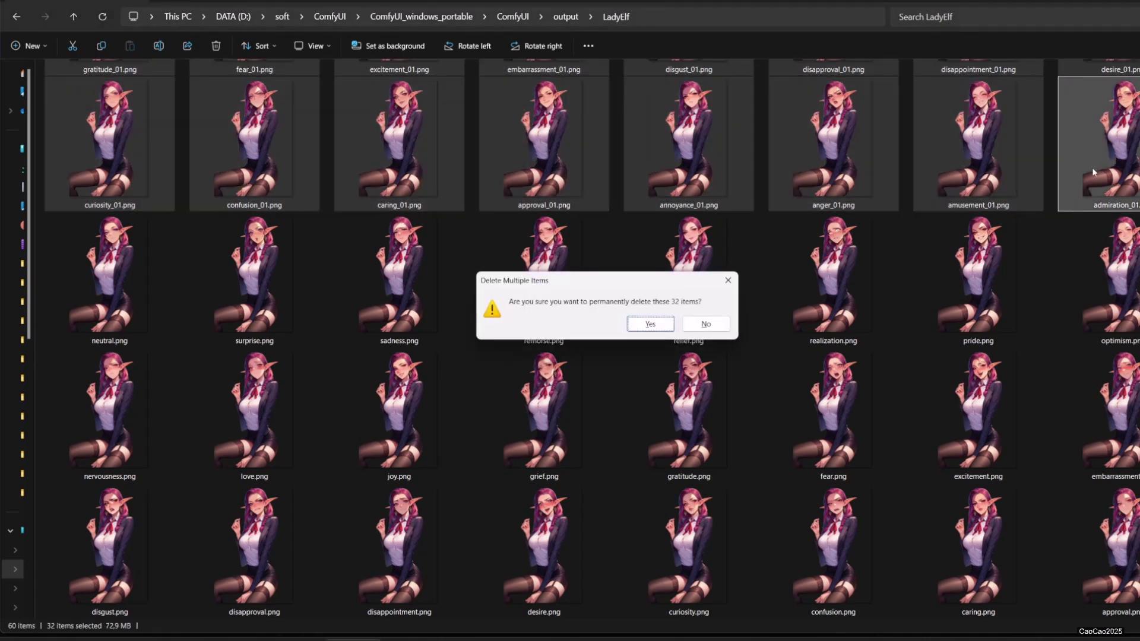
key(Return)
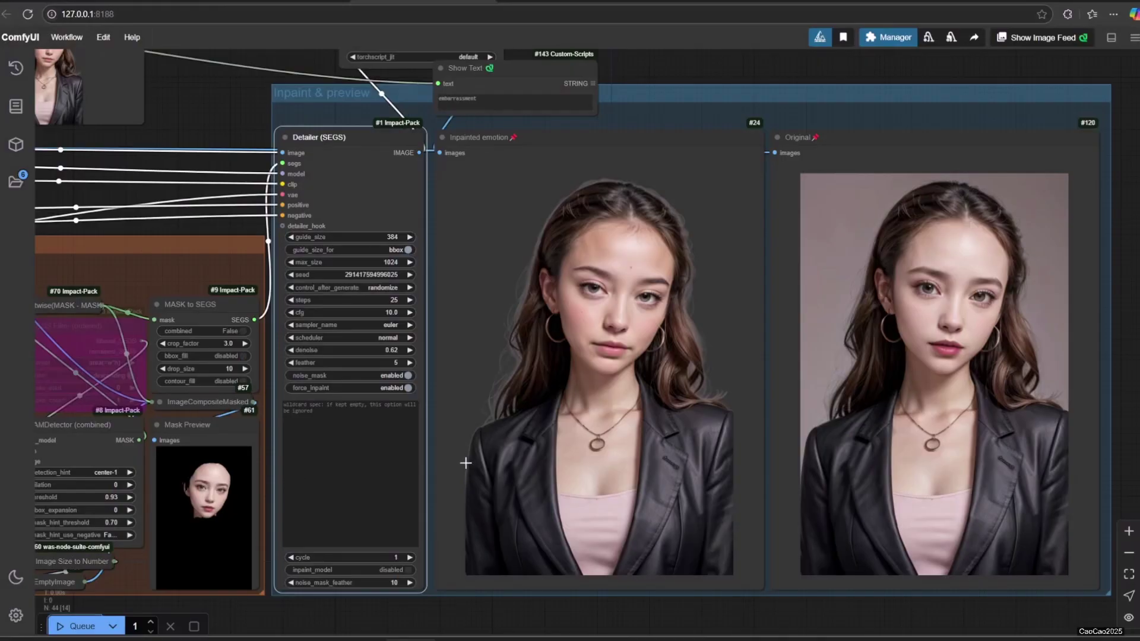
Inspect the Character name, base model checkpoint and VAE nodes, leaving the VAE unchanged
scroll(483, 474, down, 4)
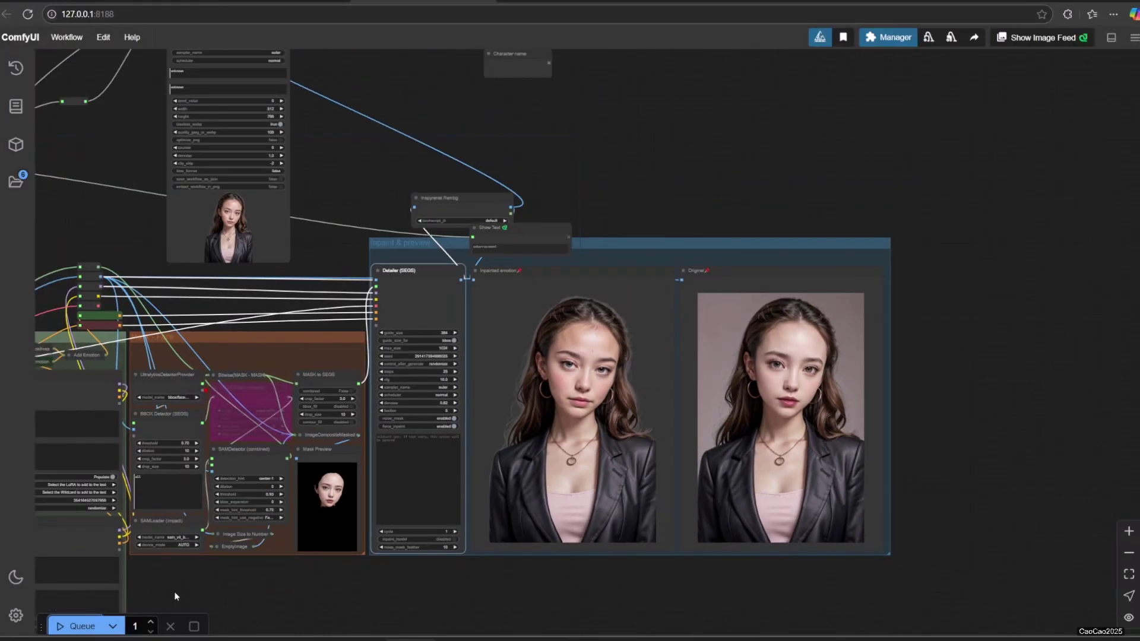
drag(178, 590, 804, 523)
scroll(109, 462, up, 10)
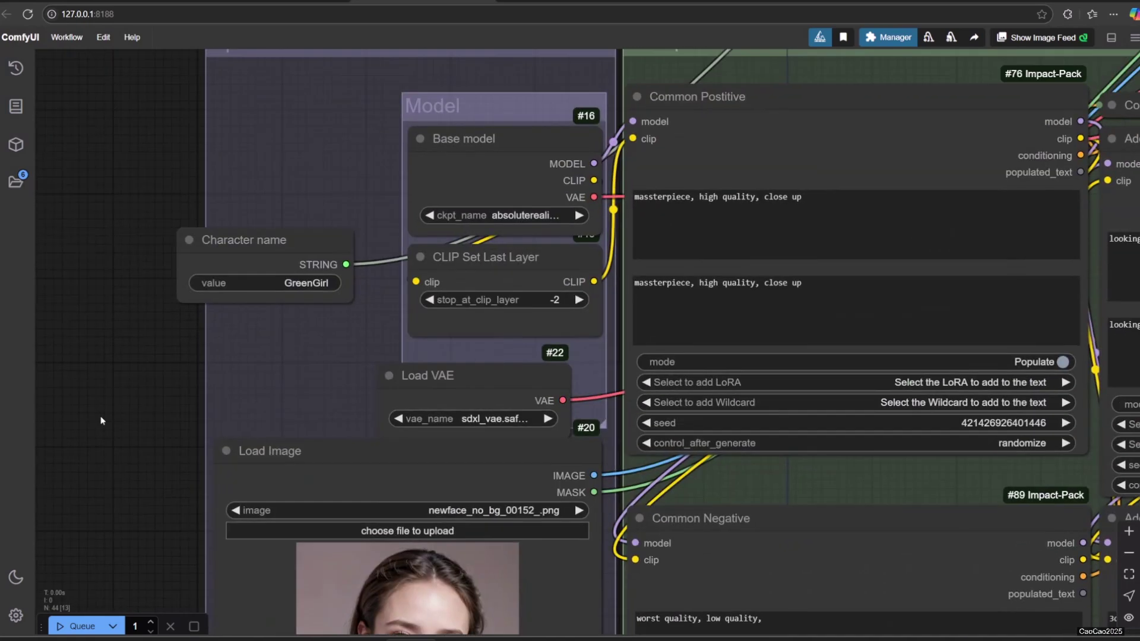
drag(126, 313, 102, 423)
click(497, 215)
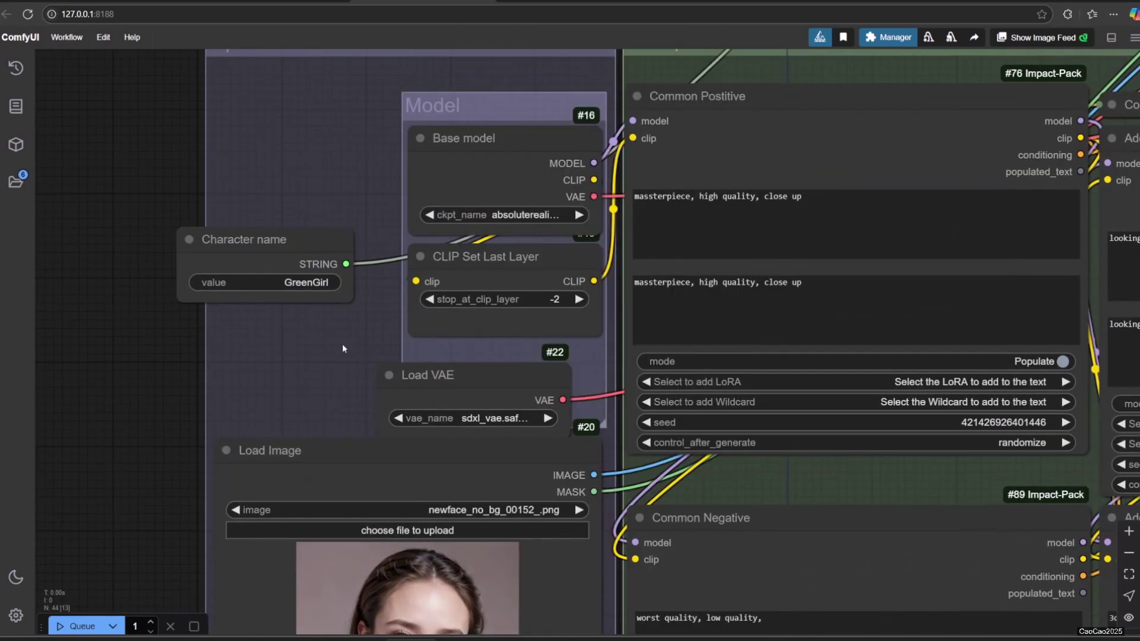
click(475, 417)
click(191, 354)
Pan to the Inpaint & preview group and queue GreenGirl's expression generation
scroll(593, 198, down, 3)
scroll(593, 201, down, 5)
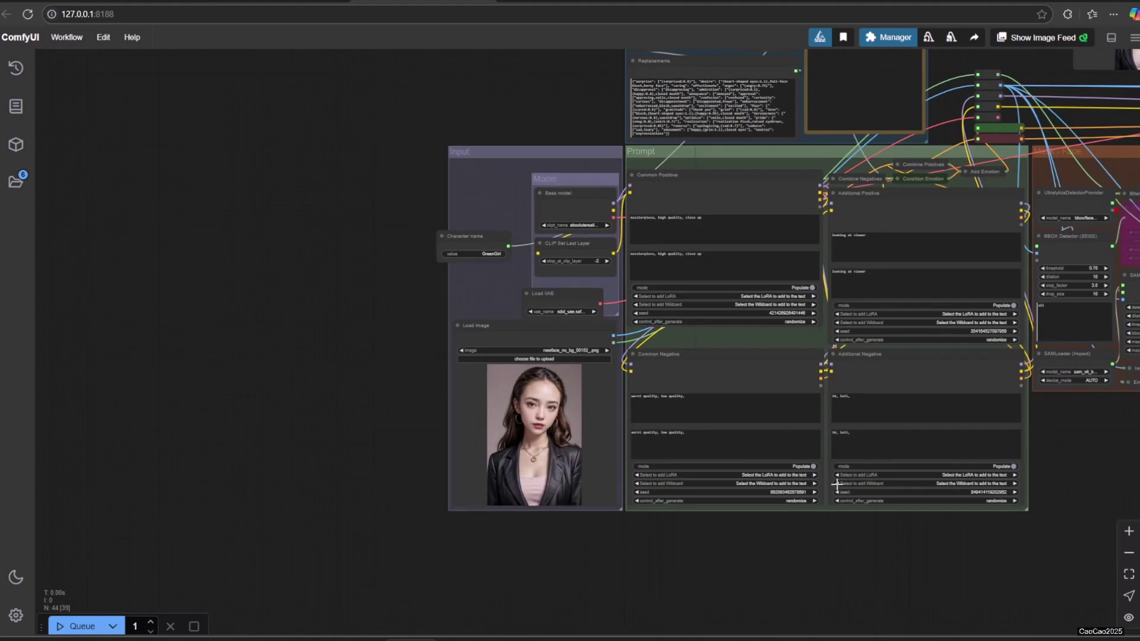
drag(1025, 521, 454, 553)
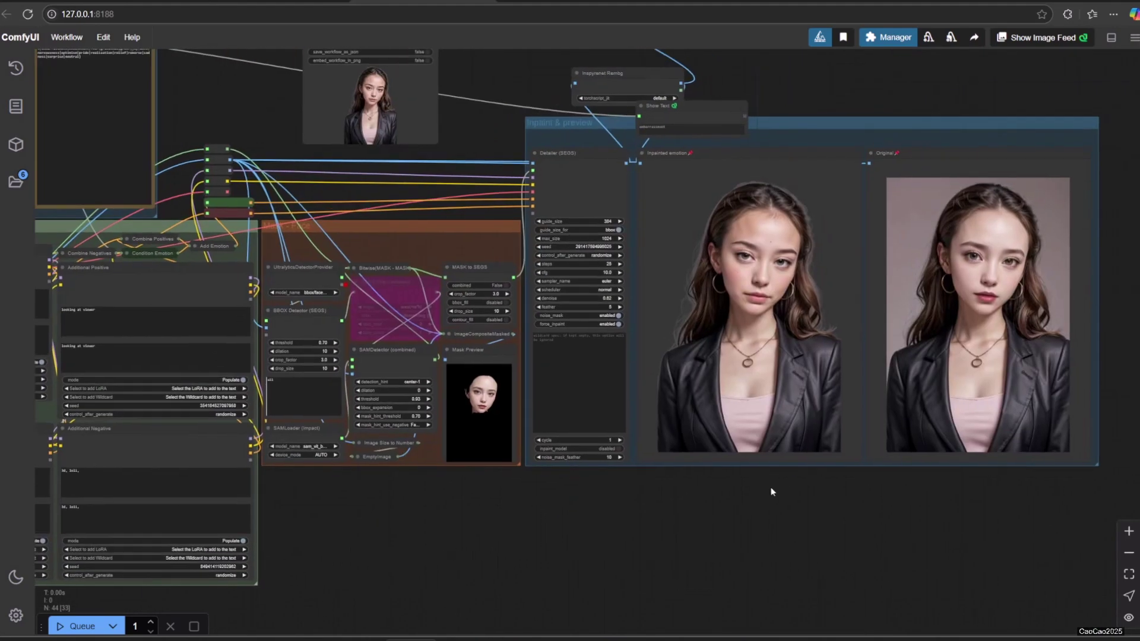
drag(745, 513, 522, 542)
click(81, 626)
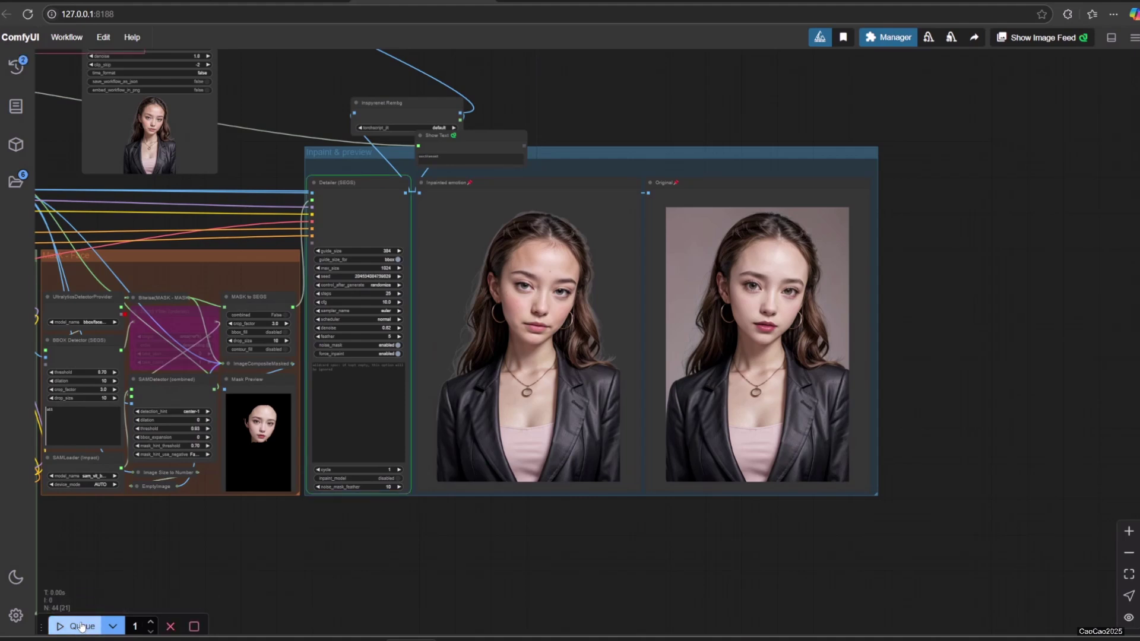
scroll(562, 284, up, 4)
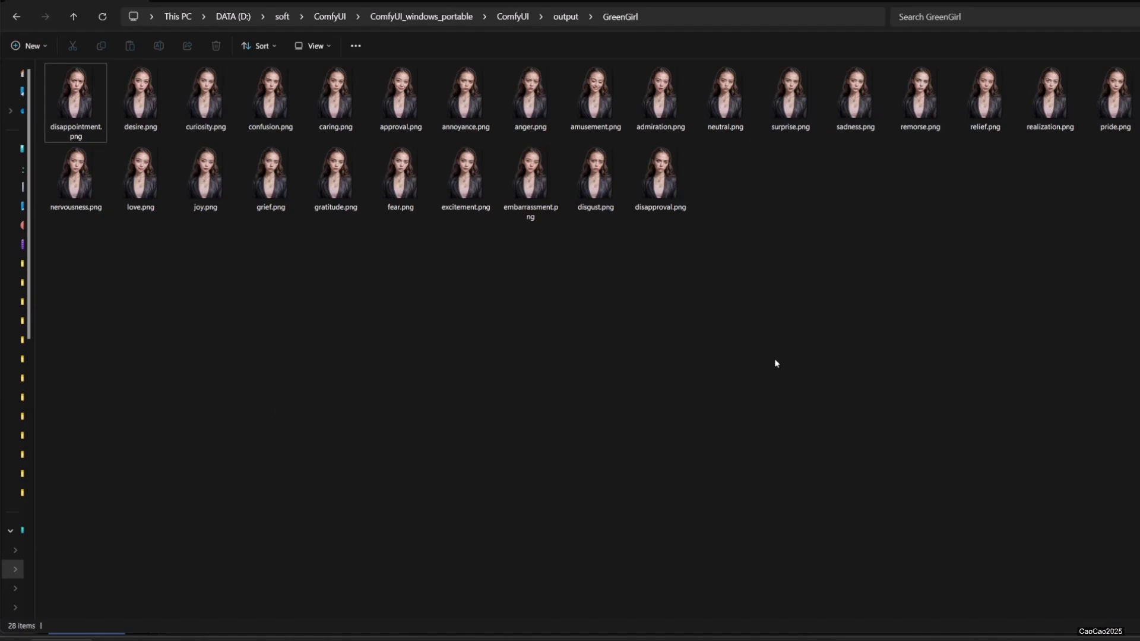
Switch the GreenGirl folder to Extra large icons to review its realistic portraits
right_click(774, 364)
mouse_move(829, 376)
click(961, 371)
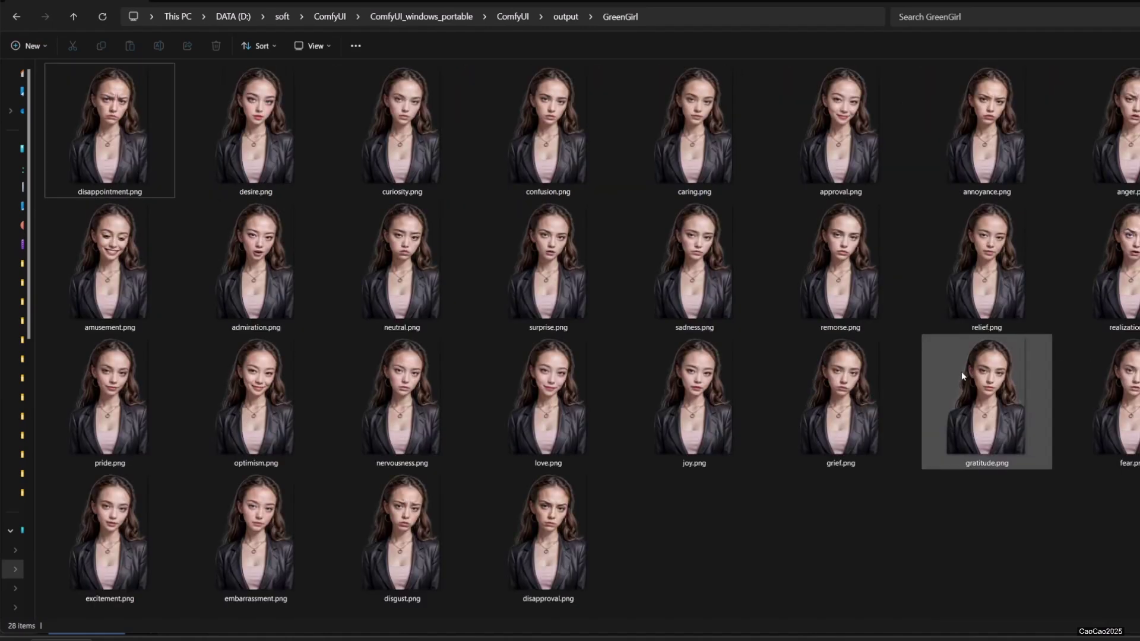